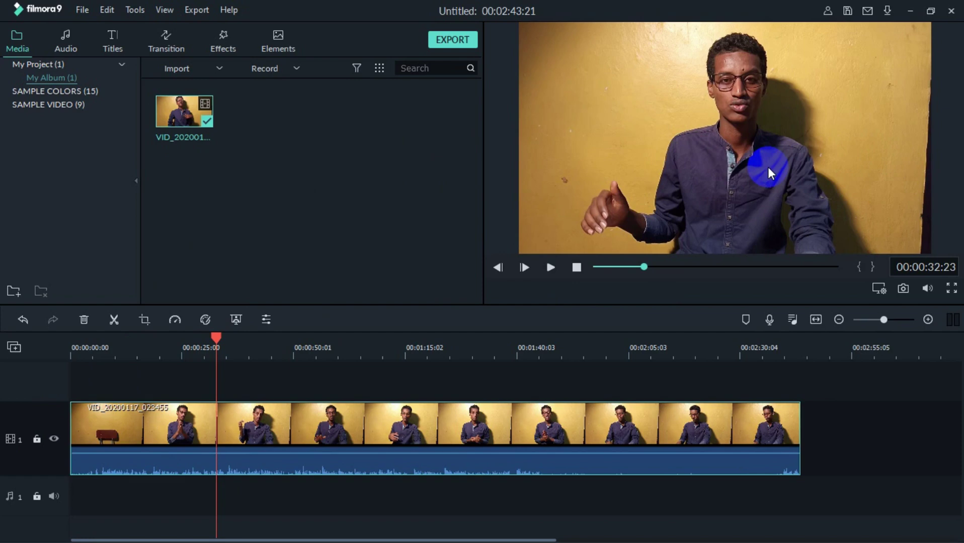
# - Move the playhead to 00:00:50:12 and select the video clip on track 1
pyautogui.click(204, 432)
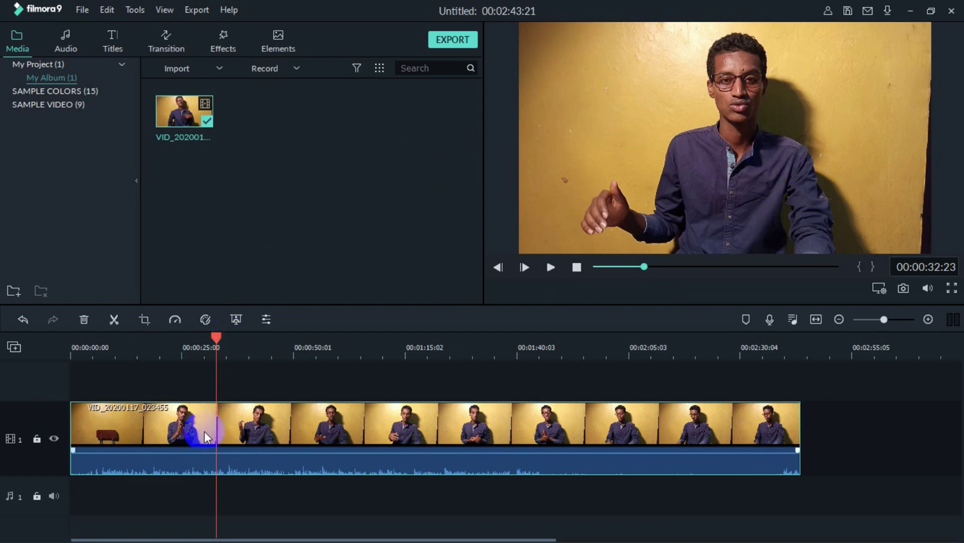
pyautogui.moveTo(217, 336); pyautogui.dragTo(432, 325)
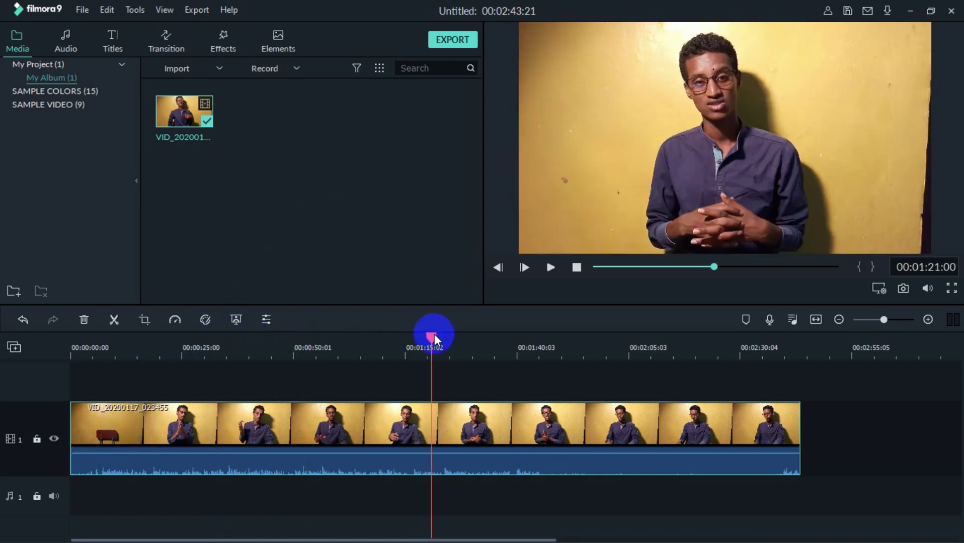
pyautogui.moveTo(434, 338); pyautogui.dragTo(295, 370)
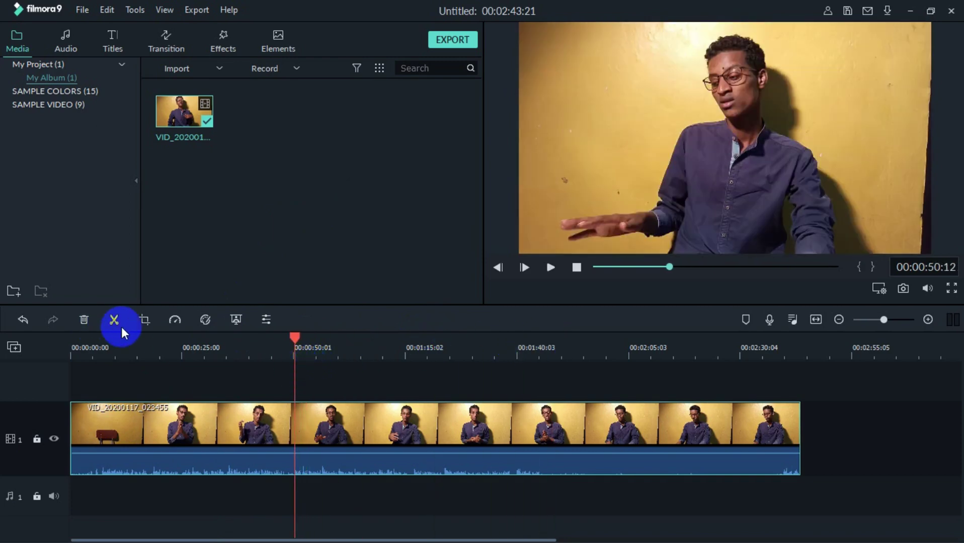
pyautogui.click(166, 431)
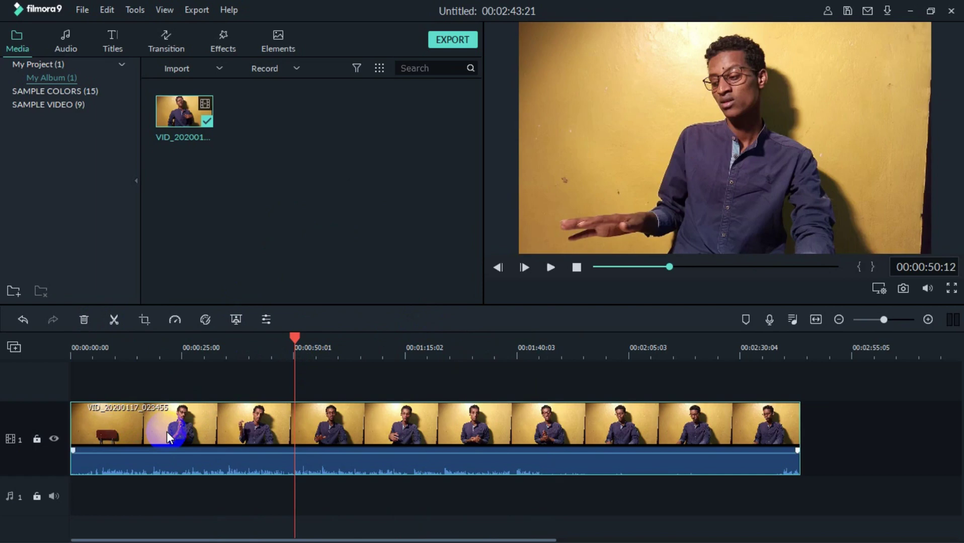
# - Crop the clip to about 1852 x 1042 at the original ratio, align the frame with the upper-left corner, and apply it
pyautogui.click(158, 313)
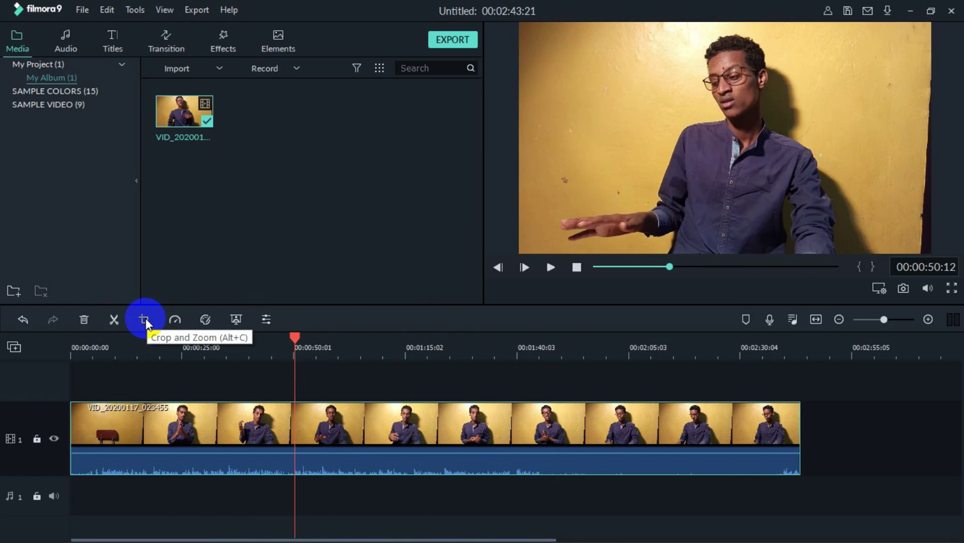
pyautogui.click(146, 320)
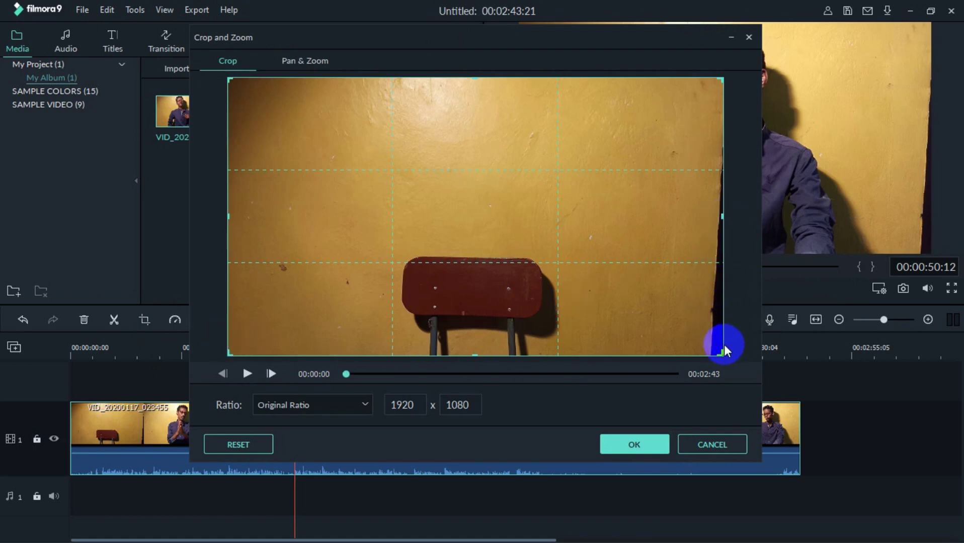
pyautogui.moveTo(723, 352); pyautogui.dragTo(704, 347)
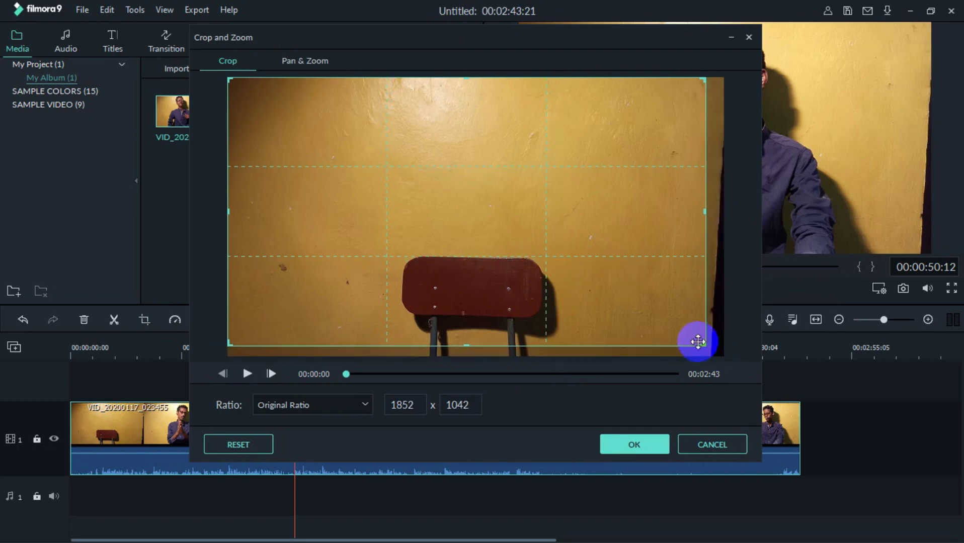
pyautogui.moveTo(647, 282); pyautogui.dragTo(645, 299)
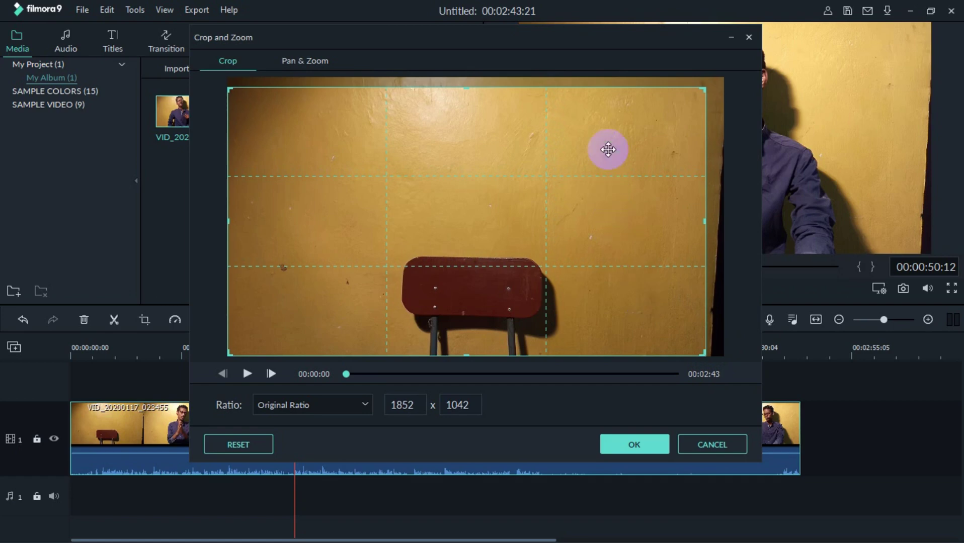
pyautogui.moveTo(614, 157); pyautogui.dragTo(606, 147)
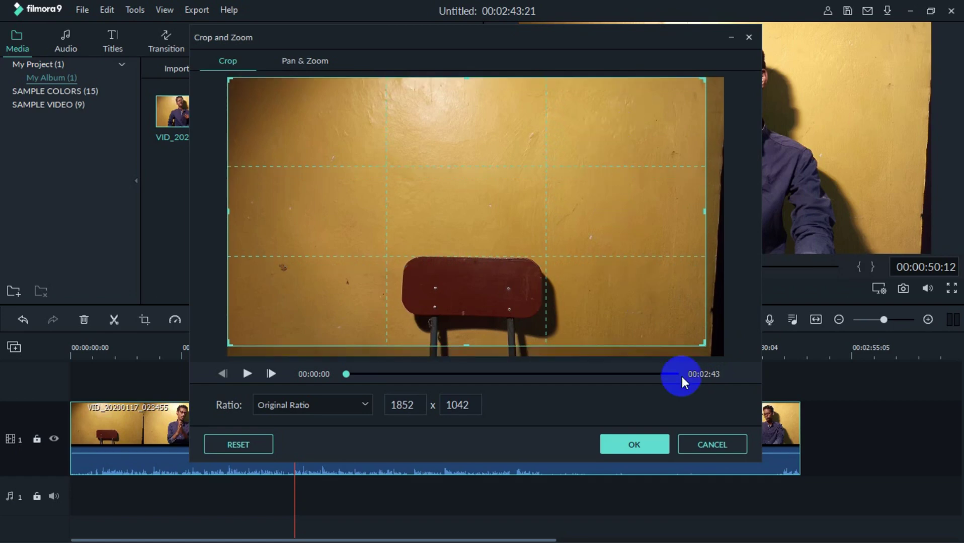
pyautogui.click(645, 446)
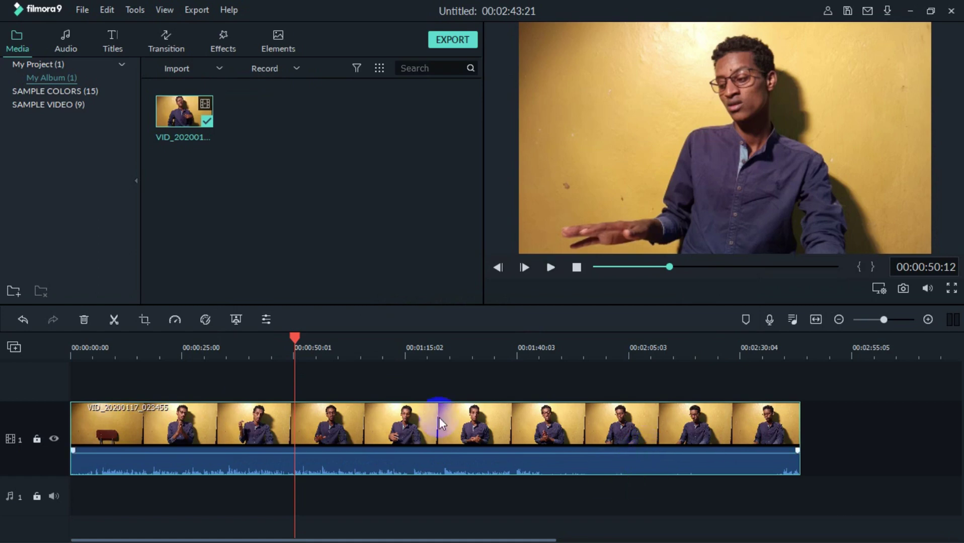
# - Reopen the clip's crop settings, set the ratio to 1:1, shift the frame slightly, and preview it at 00:00:49
pyautogui.click(144, 319)
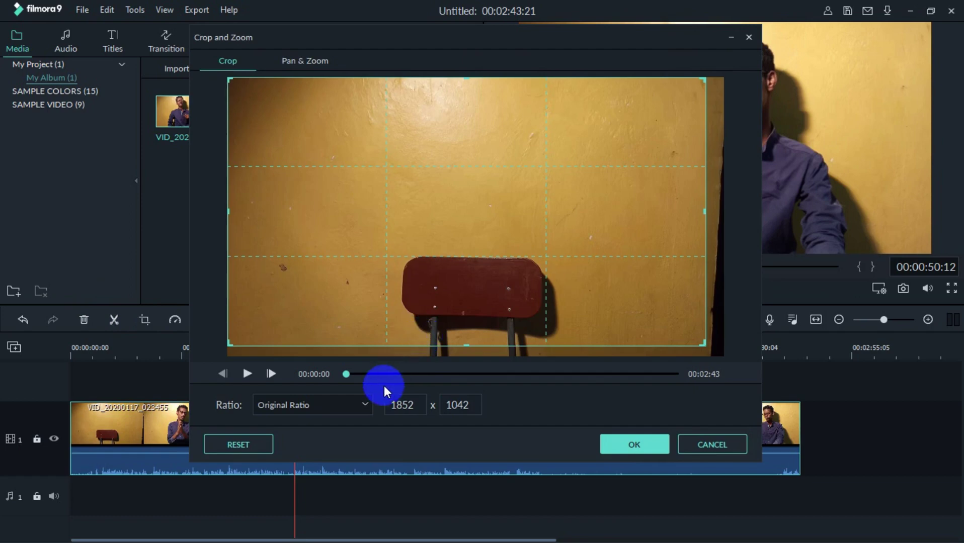
pyautogui.click(331, 405)
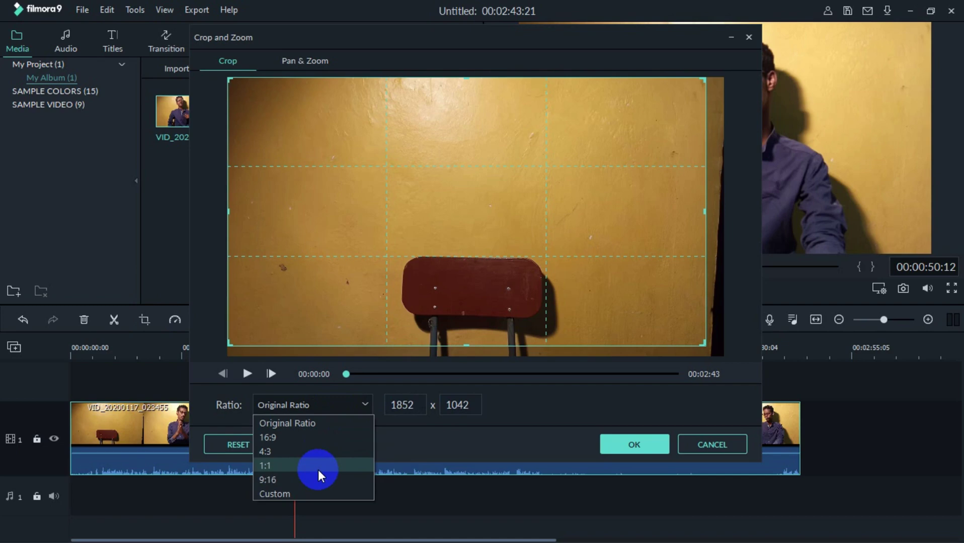
pyautogui.click(318, 468)
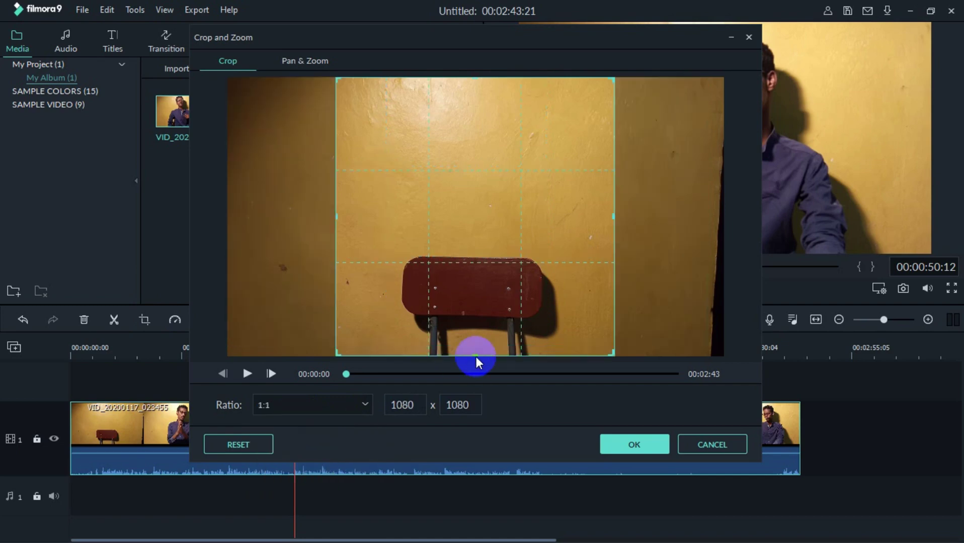
pyautogui.moveTo(502, 240)
pyautogui.mouseDown()
pyautogui.moveTo(484, 245)
pyautogui.moveTo(499, 247)
pyautogui.mouseUp()
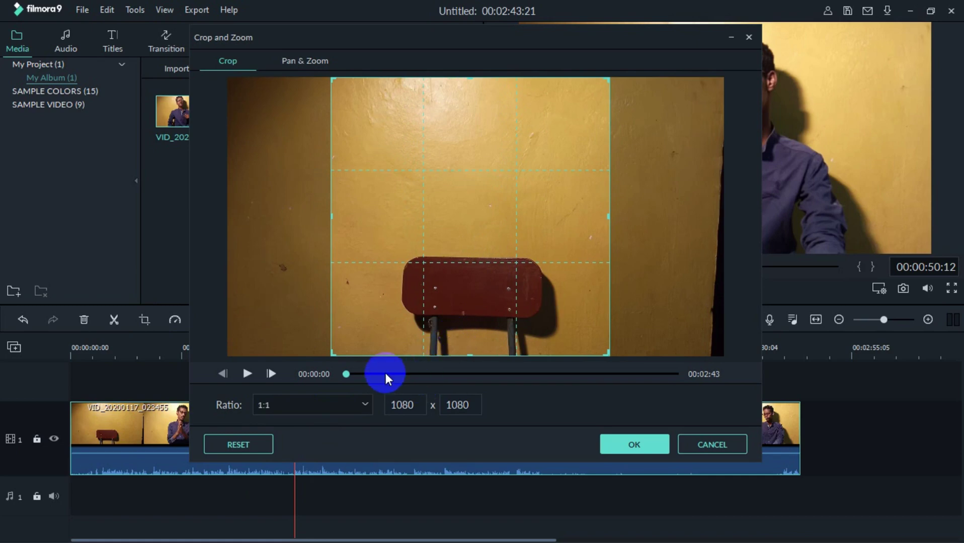
pyautogui.moveTo(385, 375); pyautogui.dragTo(447, 374)
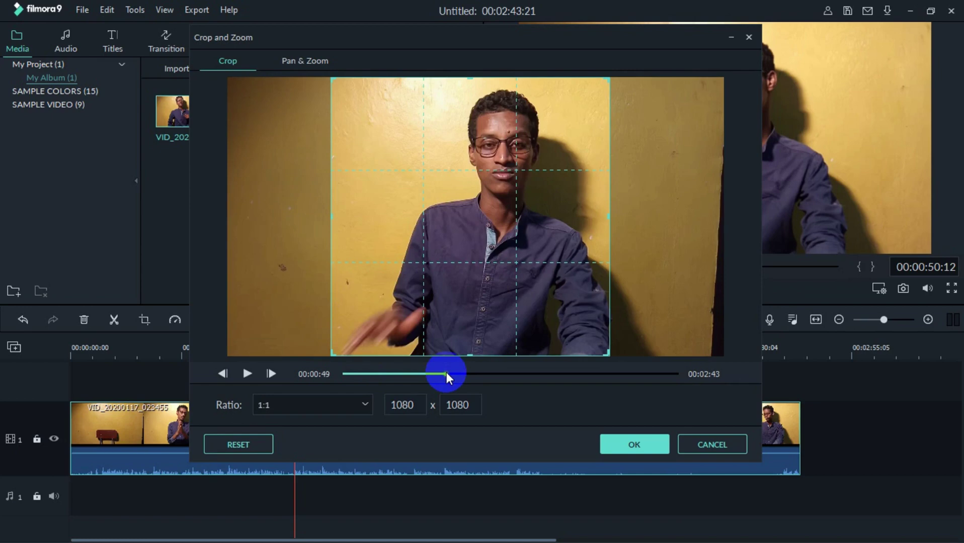
# - Change the crop ratio to 9:16 and move the frame over the seated man
pyautogui.click(367, 405)
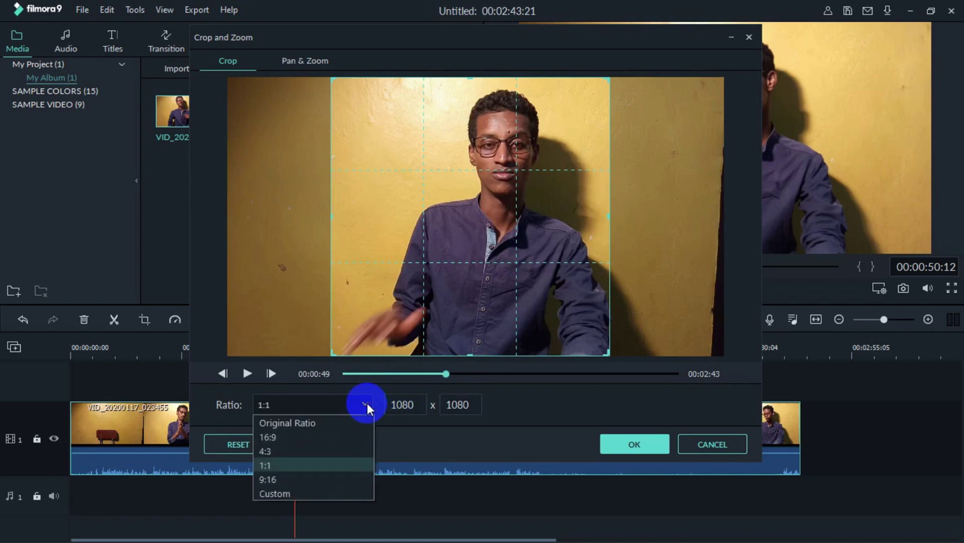
pyautogui.click(286, 477)
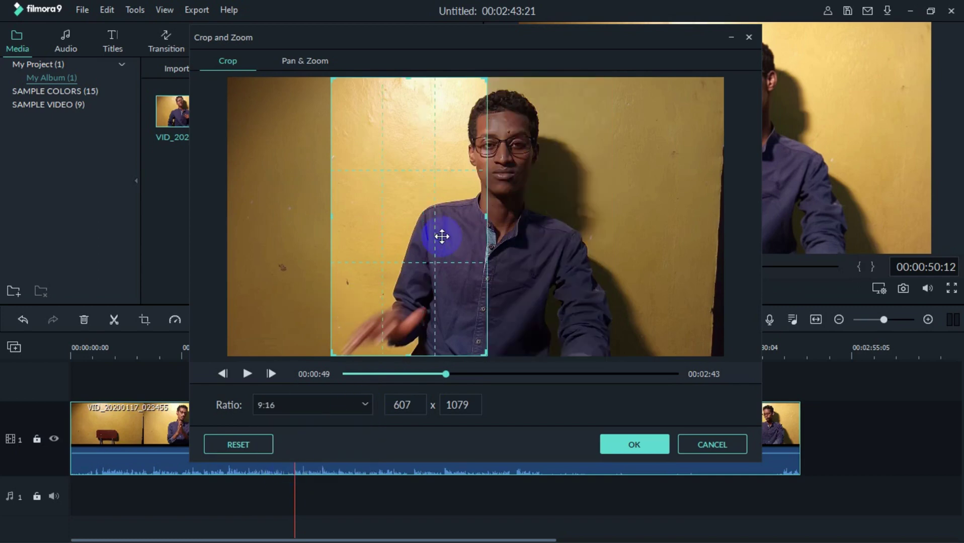
pyautogui.moveTo(441, 236); pyautogui.dragTo(528, 219)
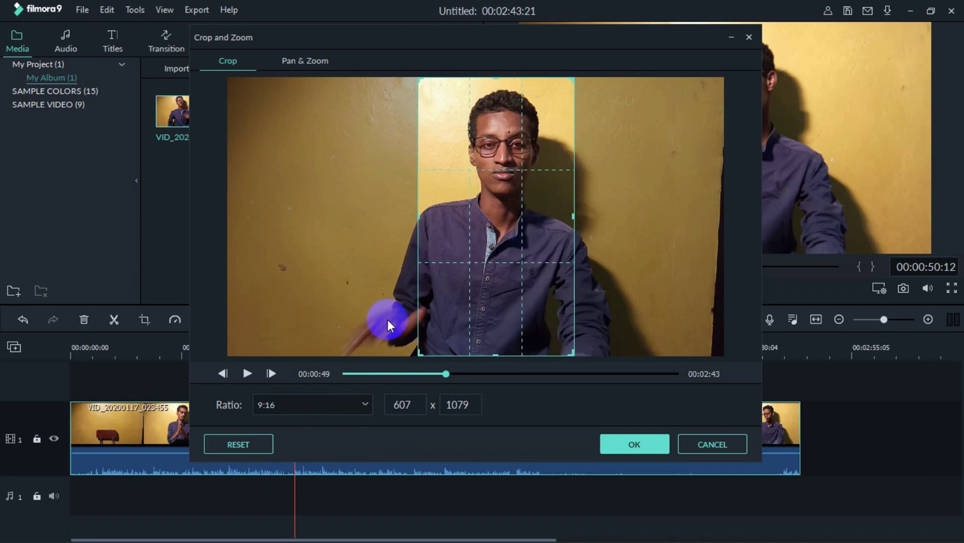
# - Set the crop ratio to Custom, widen the frame on both sides to about 1868 x 1080, and apply the crop
pyautogui.click(366, 411)
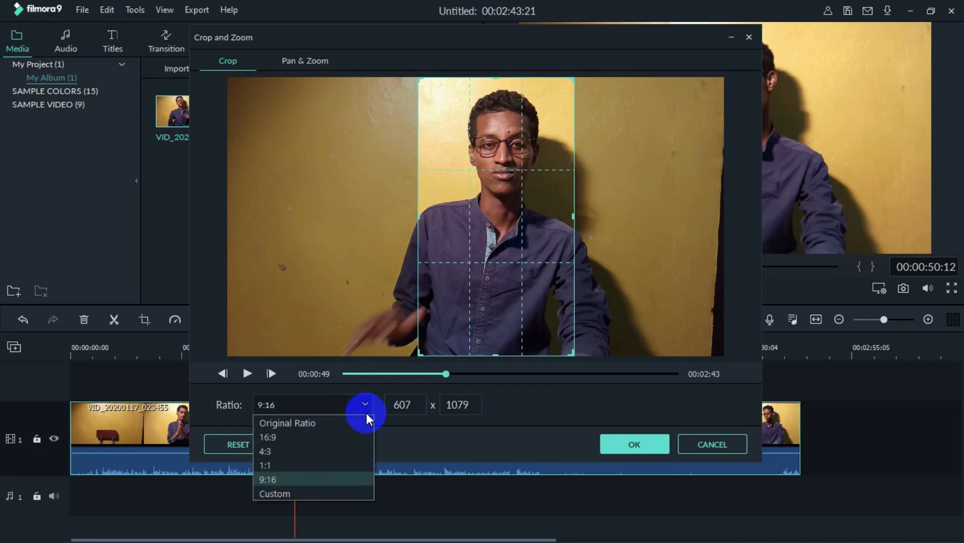
pyautogui.click(318, 490)
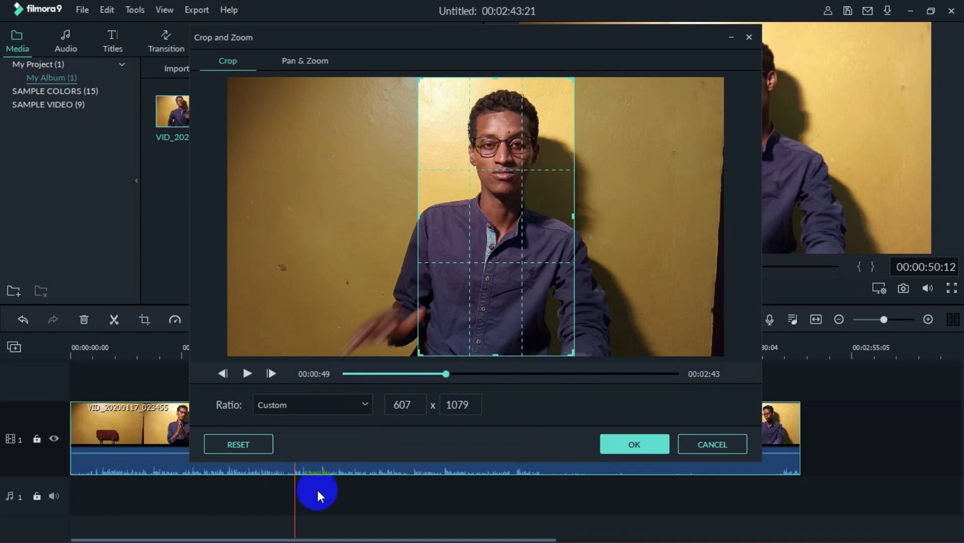
pyautogui.moveTo(417, 215); pyautogui.dragTo(218, 187)
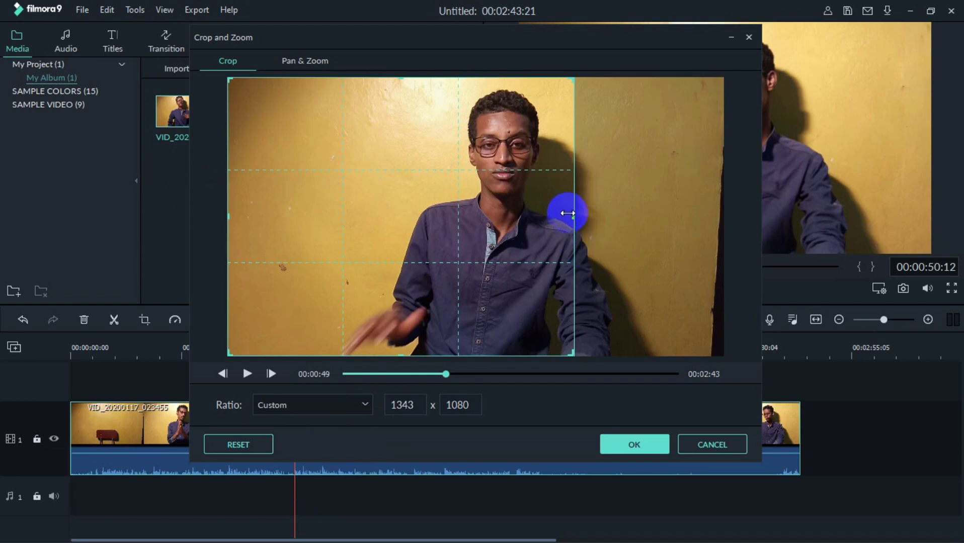
pyautogui.moveTo(570, 216); pyautogui.dragTo(709, 245)
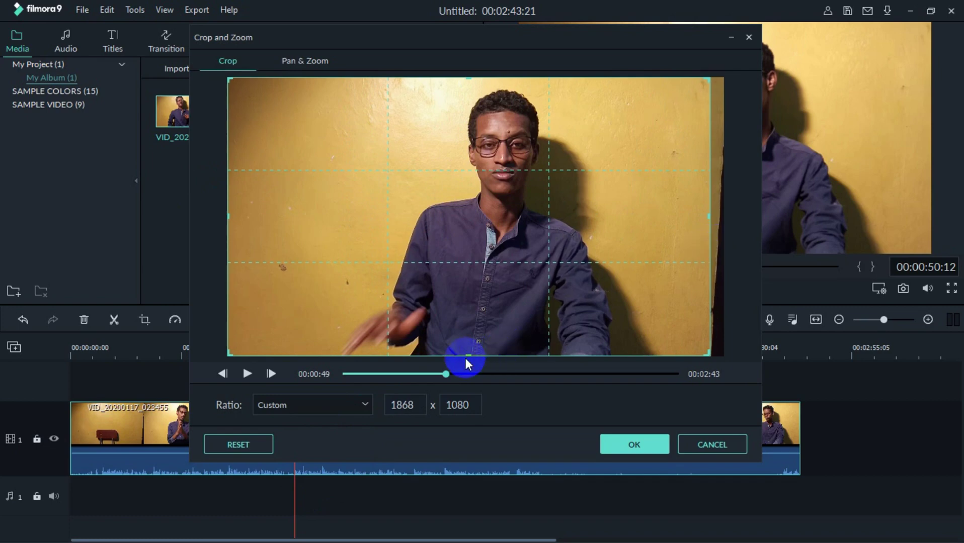
pyautogui.click(626, 445)
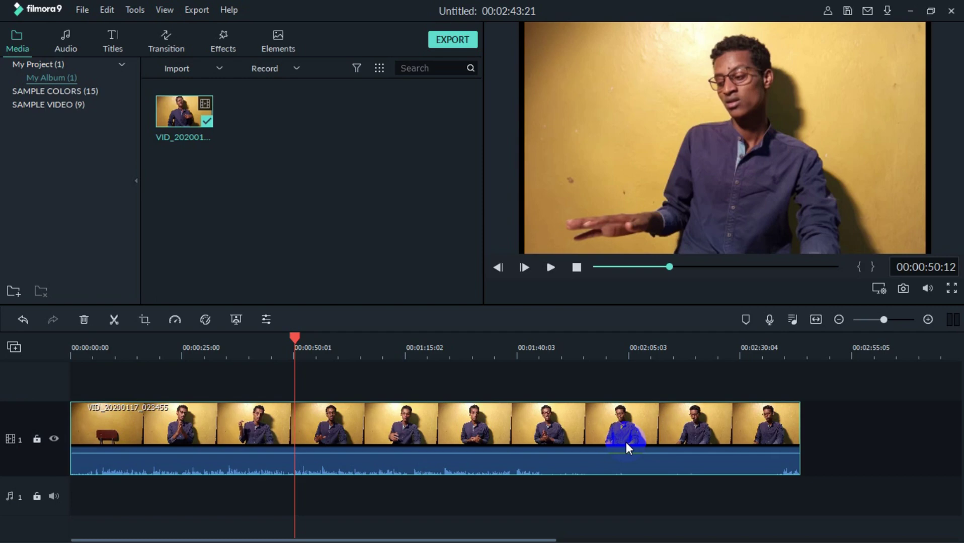
# - Recrop the clip at 16:9 to about 985 x 554, frame the man's head and shoulders at the upper edge, and apply it
pyautogui.click(143, 322)
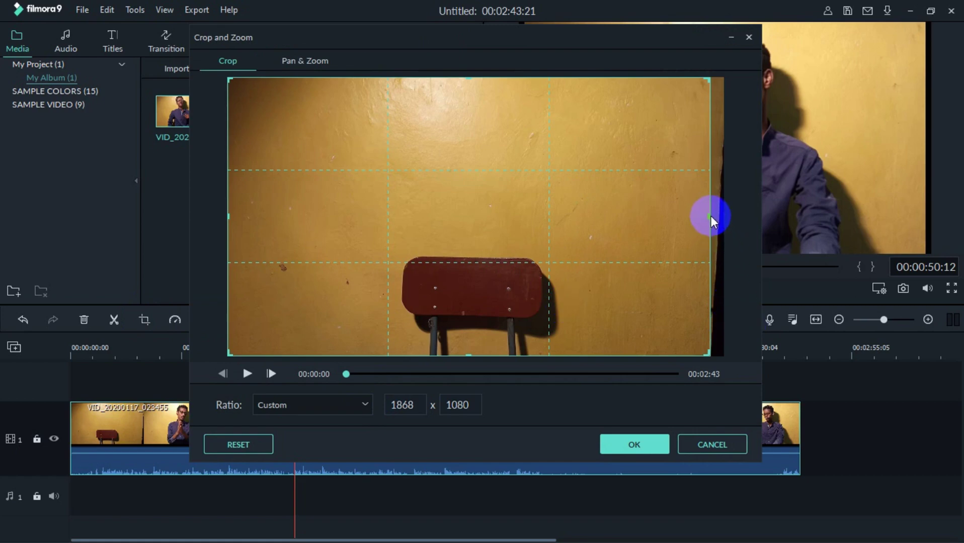
pyautogui.moveTo(709, 217); pyautogui.dragTo(571, 232)
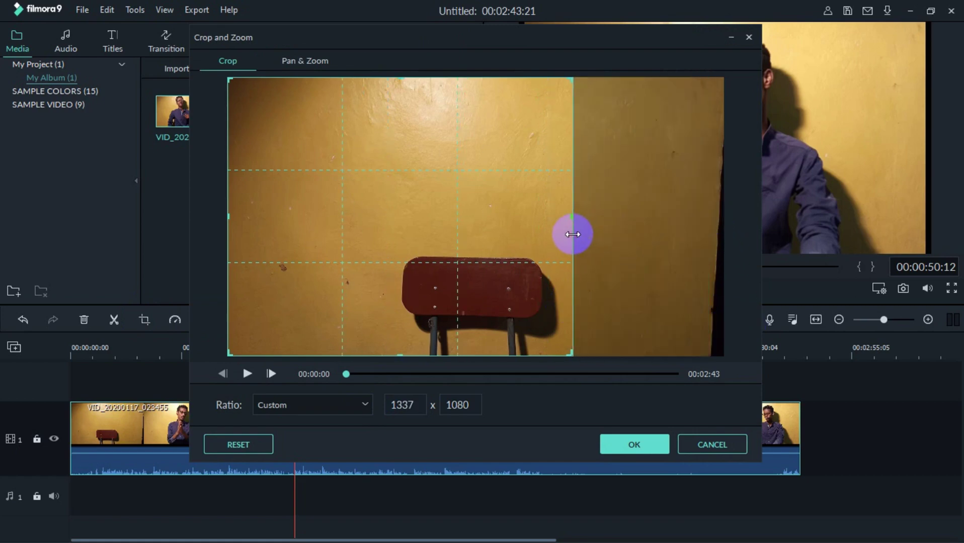
pyautogui.click(364, 406)
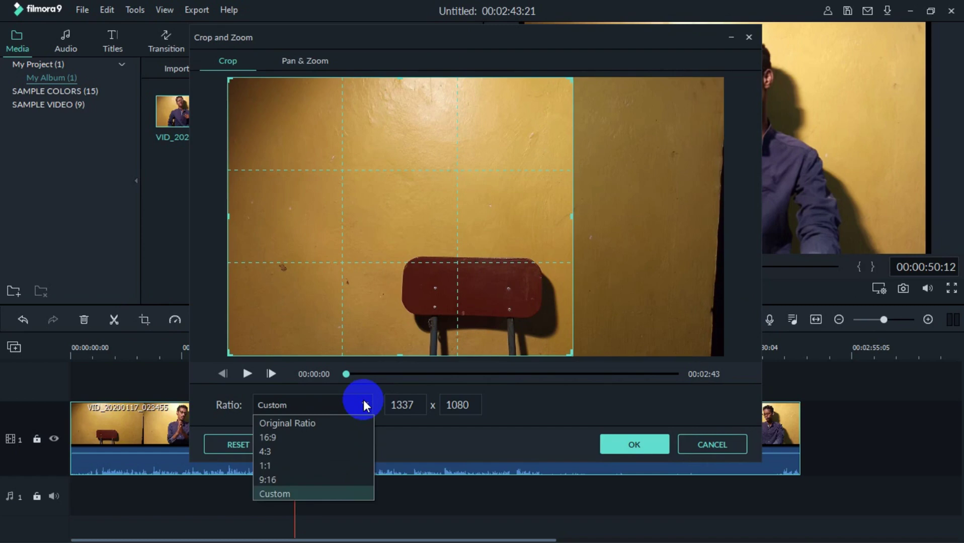
pyautogui.click(327, 438)
pyautogui.moveTo(544, 151); pyautogui.dragTo(622, 229)
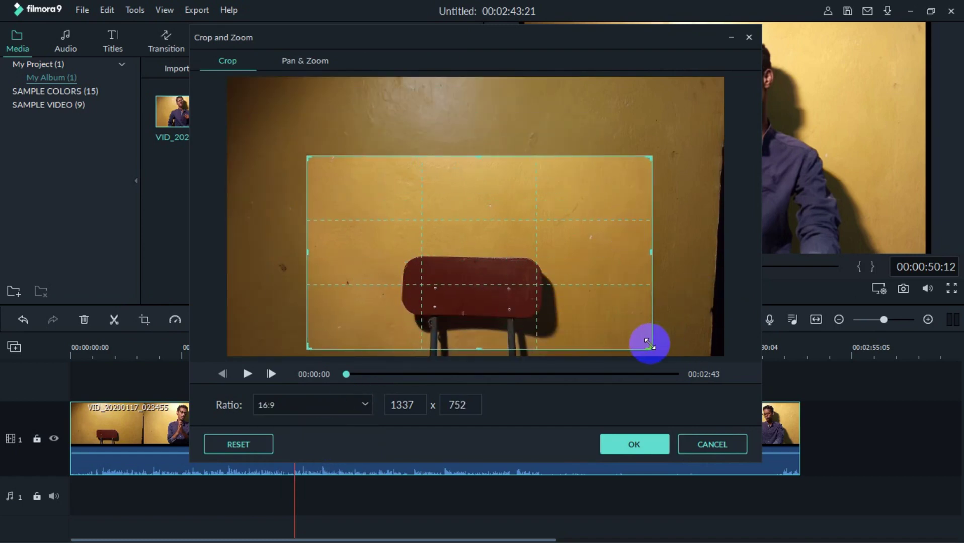
pyautogui.moveTo(650, 346); pyautogui.dragTo(559, 297)
pyautogui.moveTo(465, 259); pyautogui.dragTo(495, 238)
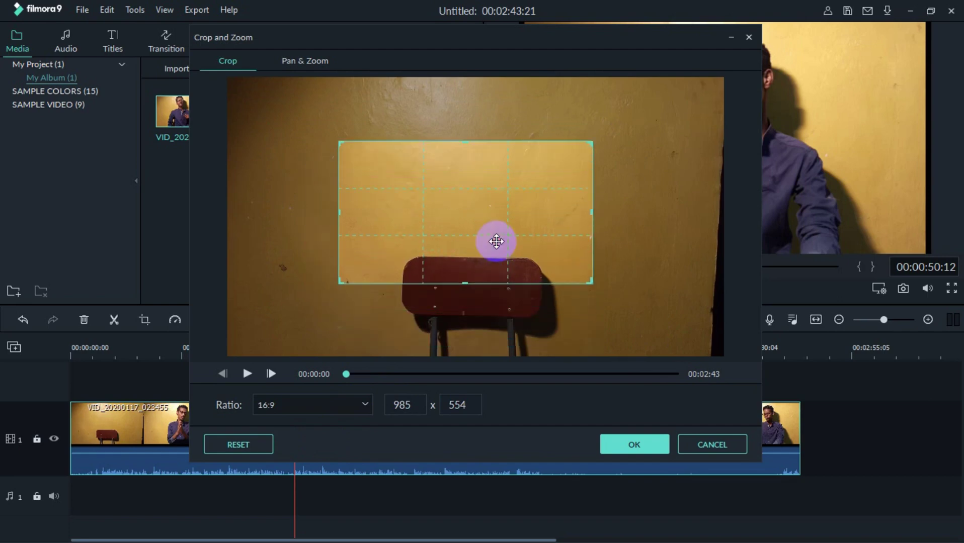
pyautogui.click(461, 374)
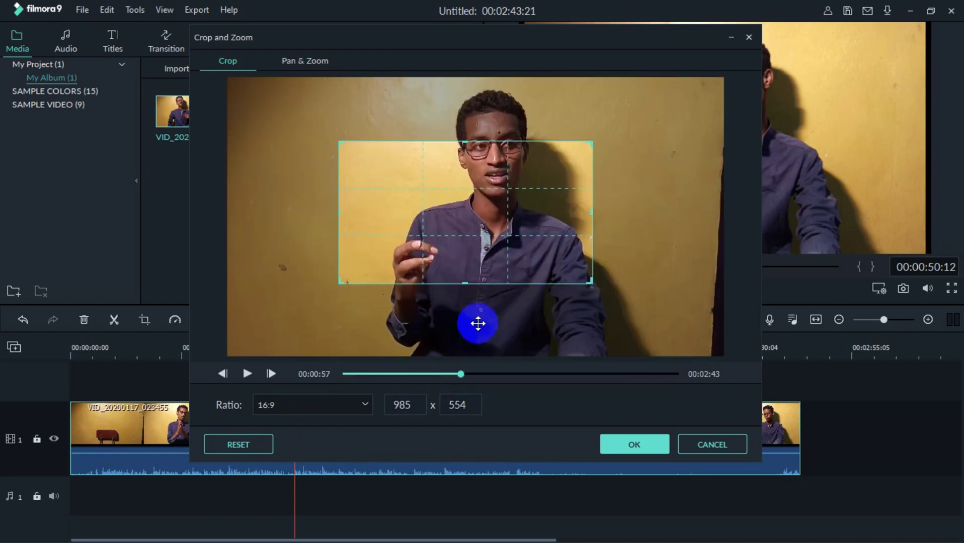
pyautogui.moveTo(516, 146); pyautogui.dragTo(542, 142)
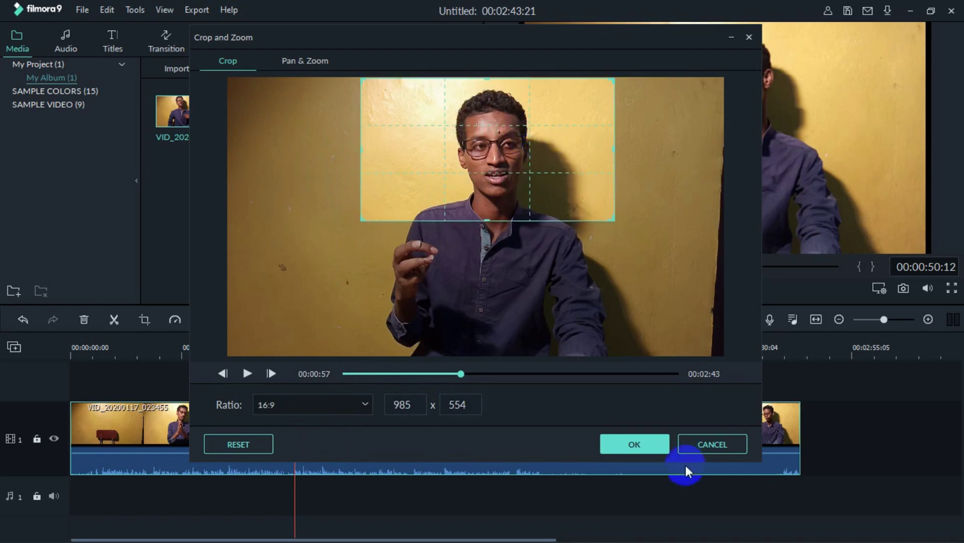
pyautogui.click(630, 445)
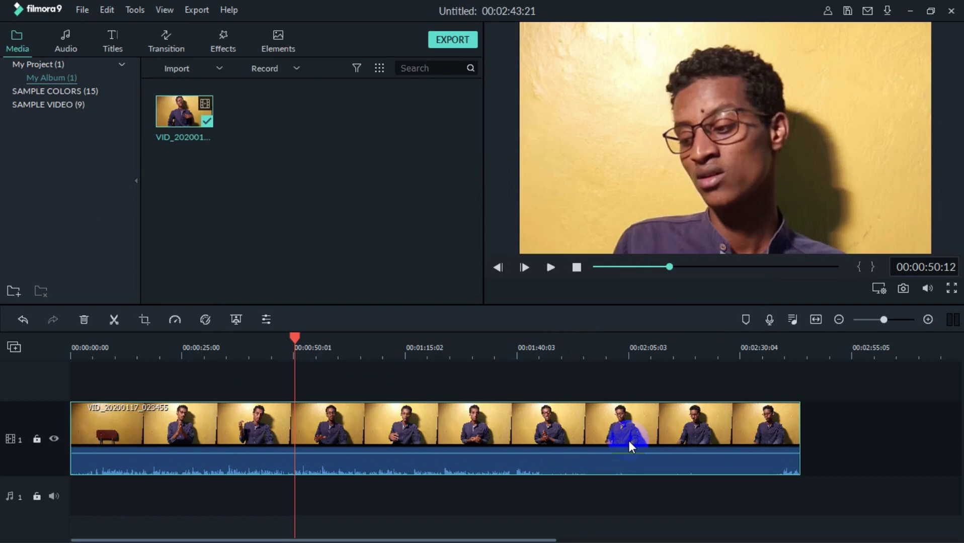
# - Split the clip at 00:00:51:24 and 00:00:58:24, select the short middle segment, and place the playhead inside it at 00:00:54:20
pyautogui.press('space')
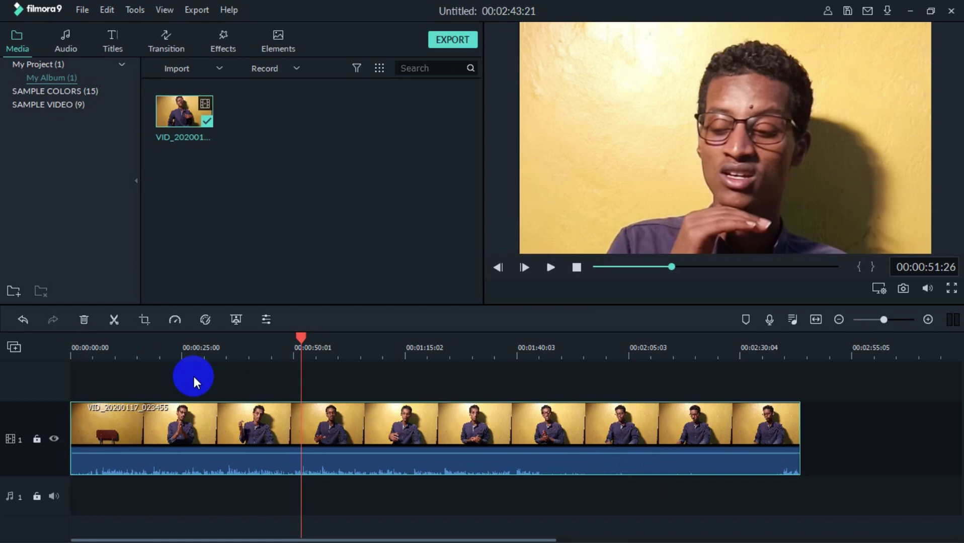
pyautogui.hotkey('ctrl', 'b')
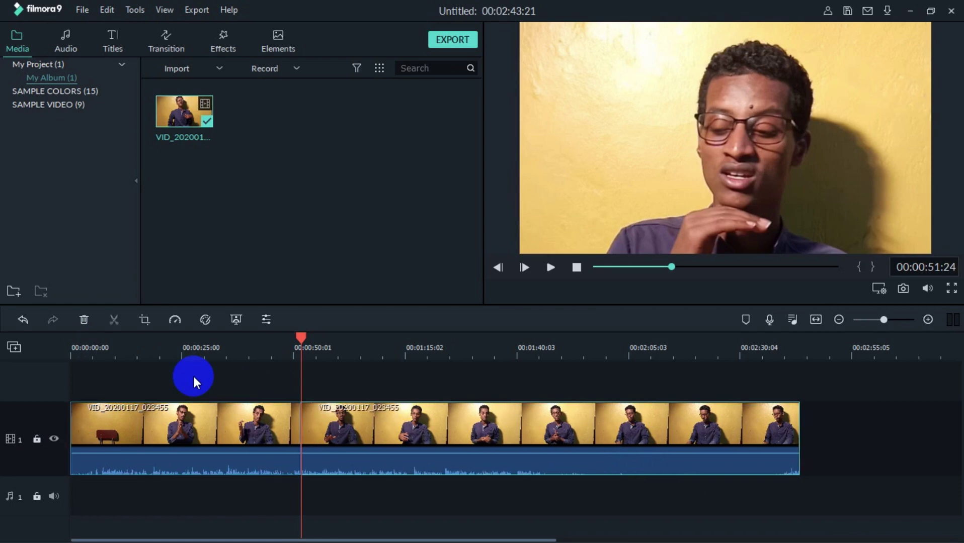
pyautogui.click(333, 354)
pyautogui.hotkey('ctrl', 'b')
pyautogui.click(324, 425)
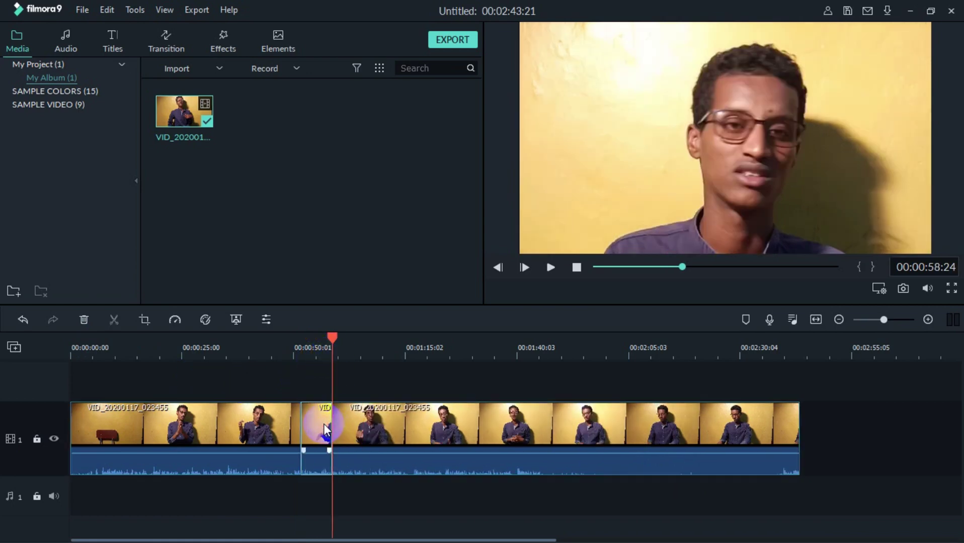
pyautogui.click(313, 347)
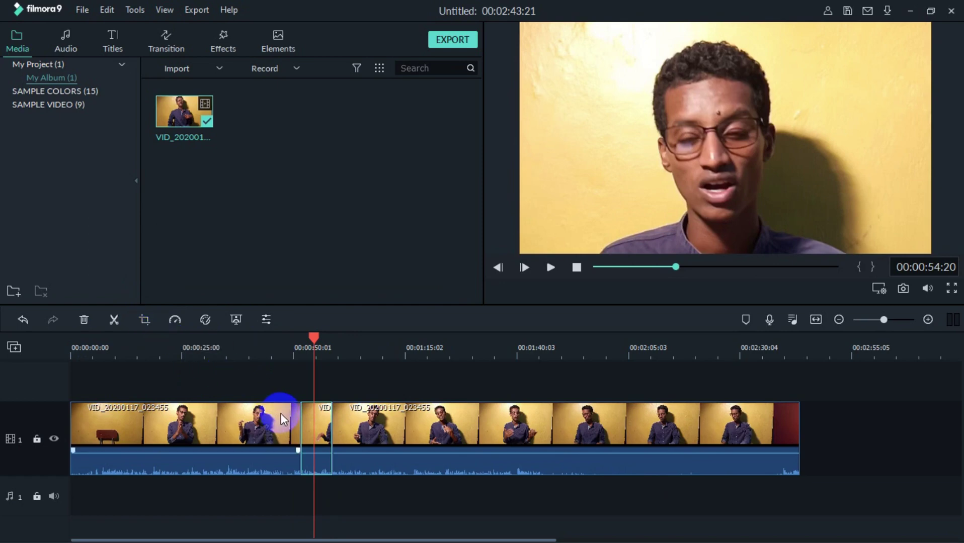
# - Rotate the short middle segment 90° clockwise and play the timeline from 00:00:48:01 into it to check the rotation
pyautogui.rightClick(325, 412)
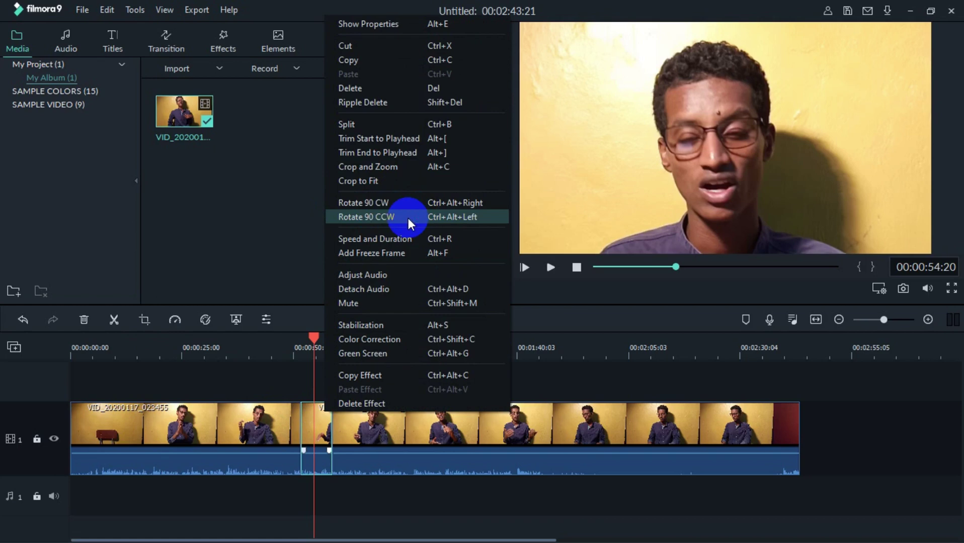
pyautogui.click(430, 201)
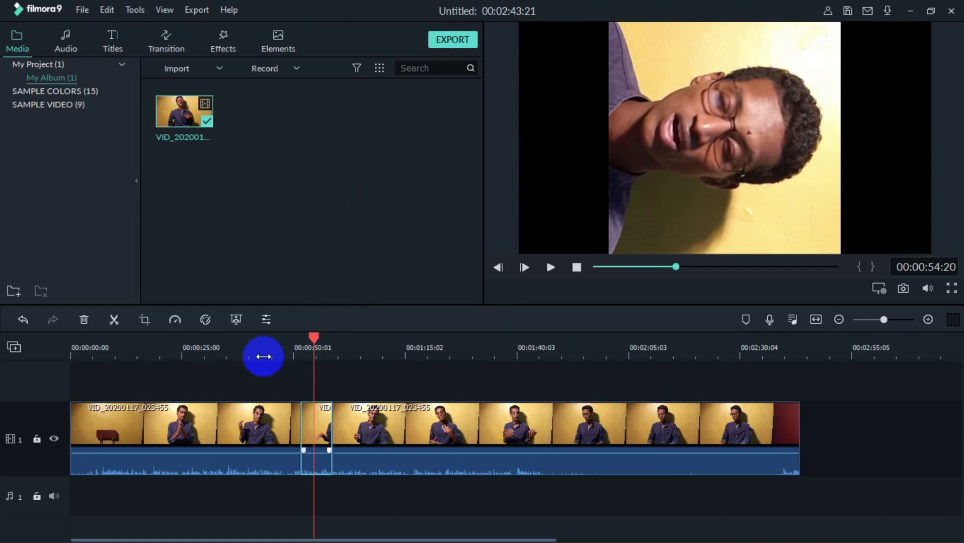
pyautogui.click(284, 342)
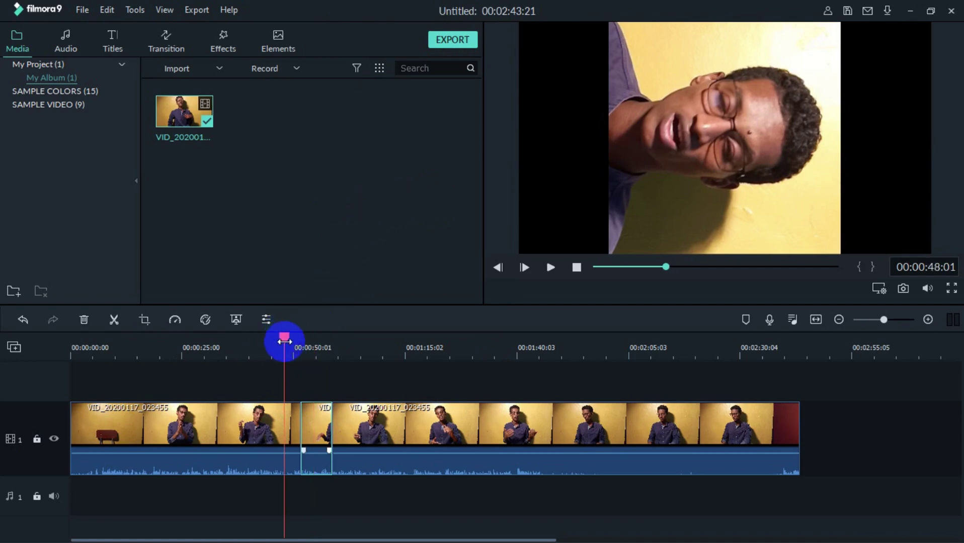
pyautogui.press('space')
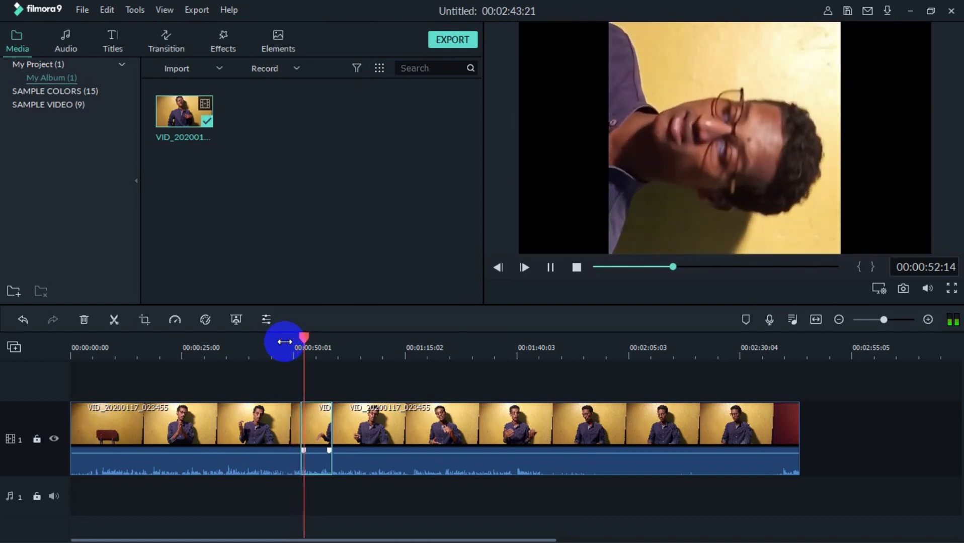
pyautogui.press('space')
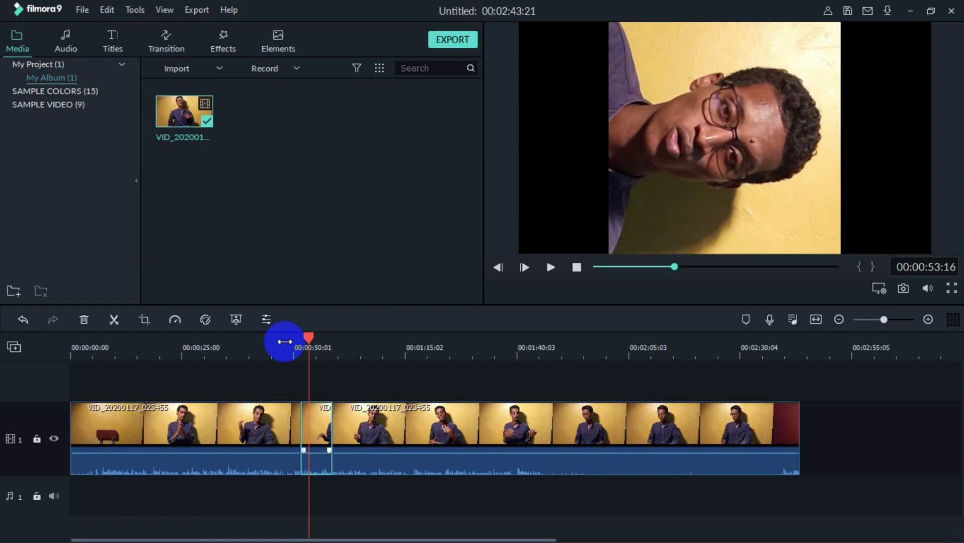
# - Enlarge the first segment's 16:9 crop frame to about 1849 x 1040, preview a frame with the man in it, and apply the crop
pyautogui.moveTo(244, 455)
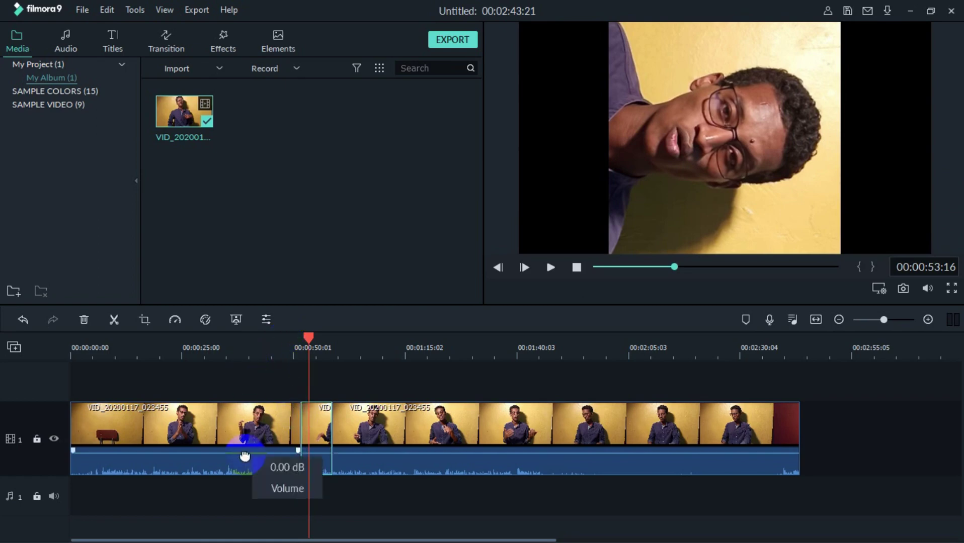
pyautogui.click(233, 435)
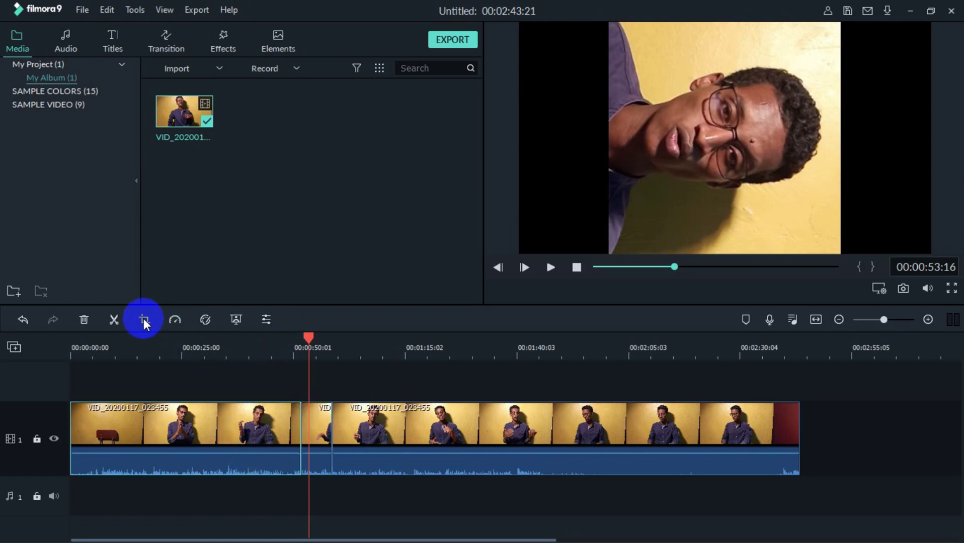
pyautogui.moveTo(309, 338); pyautogui.dragTo(205, 347)
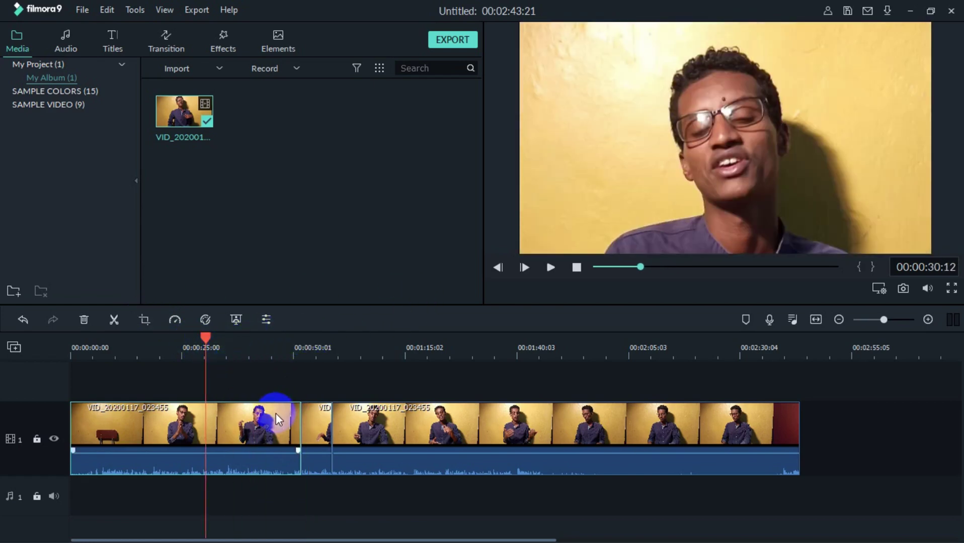
pyautogui.click(145, 321)
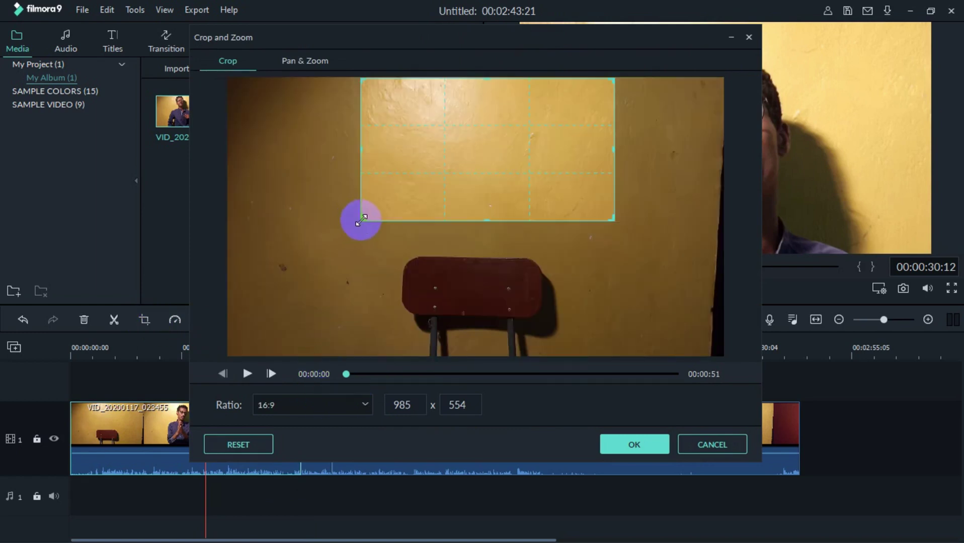
pyautogui.moveTo(361, 220); pyautogui.dragTo(144, 294)
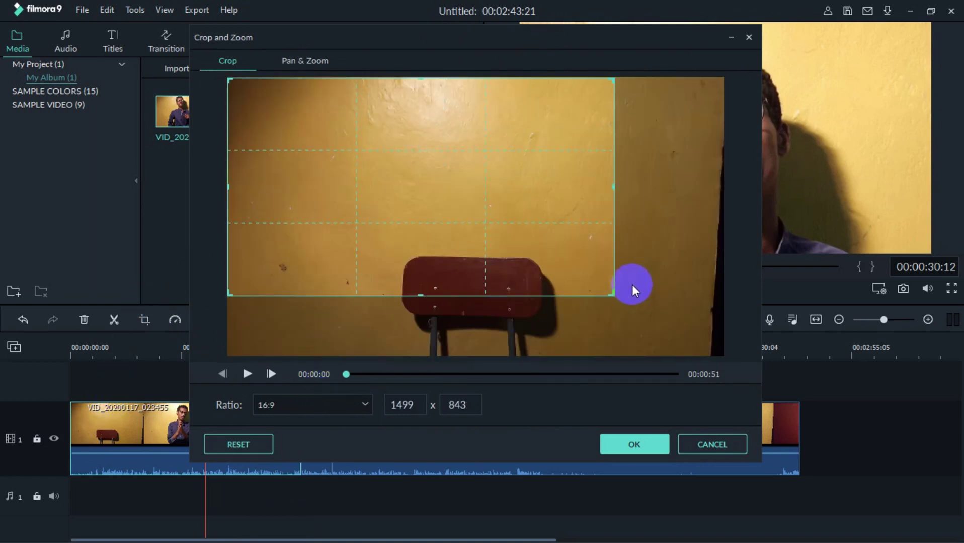
pyautogui.moveTo(633, 290); pyautogui.dragTo(704, 354)
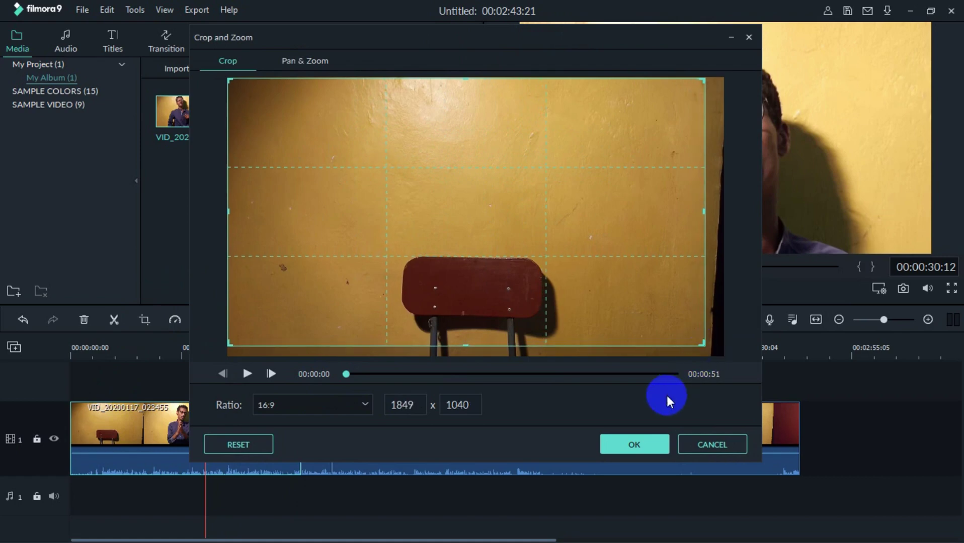
pyautogui.click(441, 375)
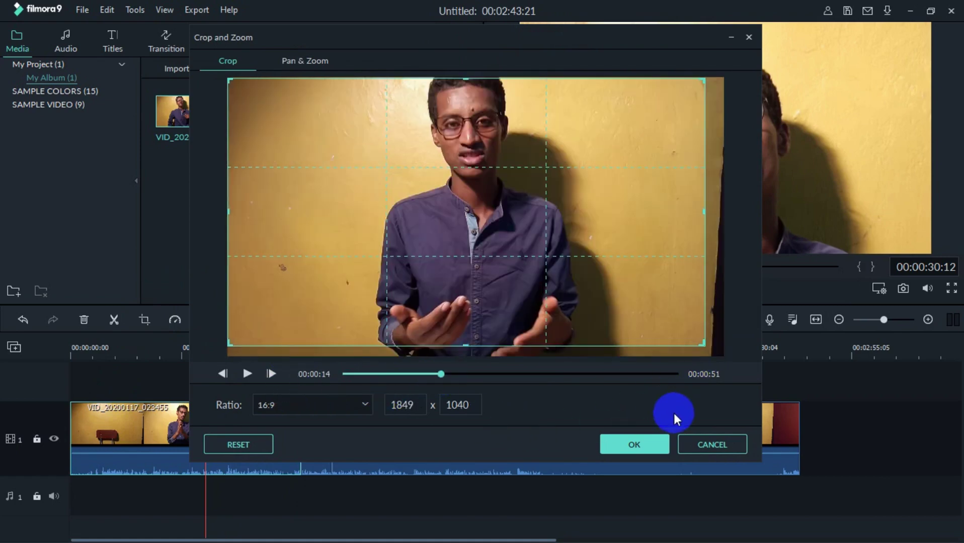
pyautogui.click(649, 451)
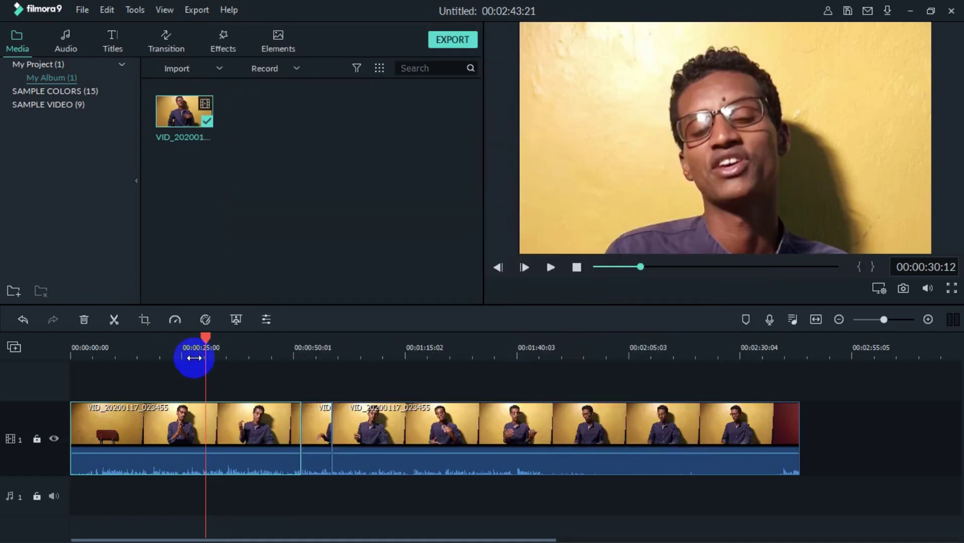
# - Split the first segment at 00:00:30:12 and again at 00:00:42:05
pyautogui.click(206, 347)
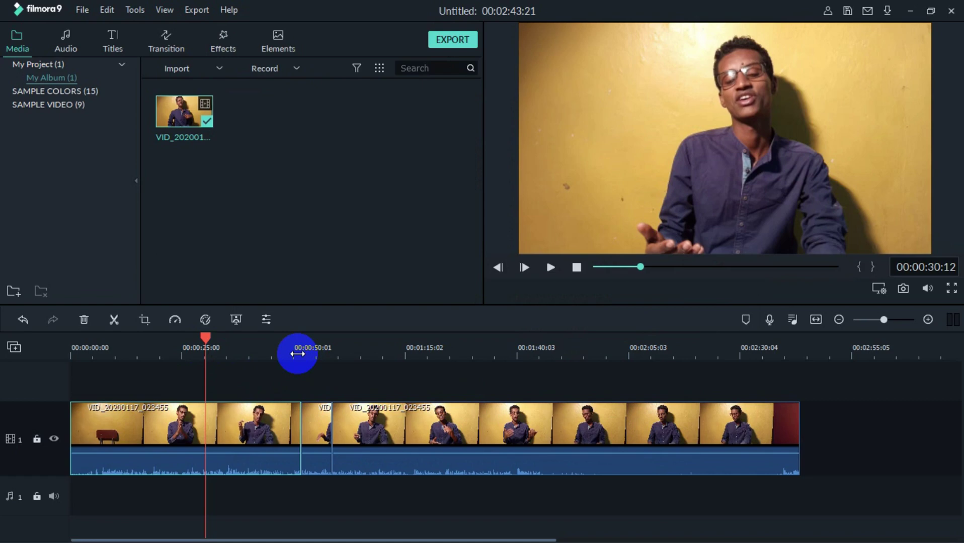
pyautogui.hotkey('ctrl', 'b')
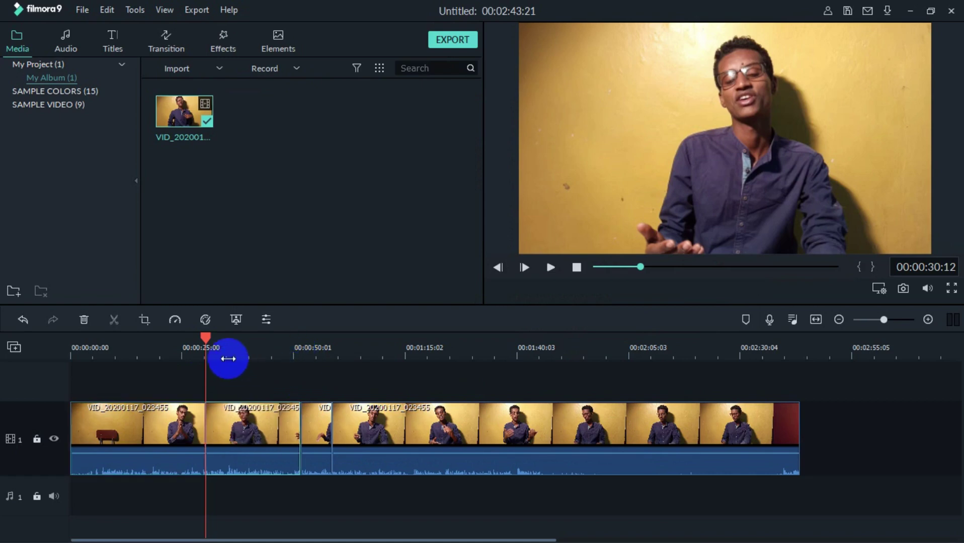
pyautogui.moveTo(207, 343); pyautogui.dragTo(258, 341)
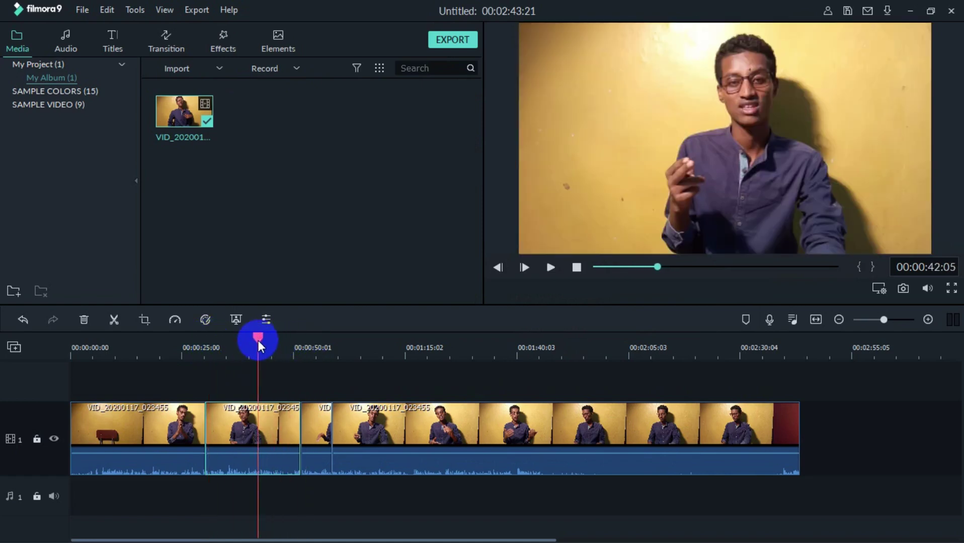
pyautogui.hotkey('ctrl', 'b')
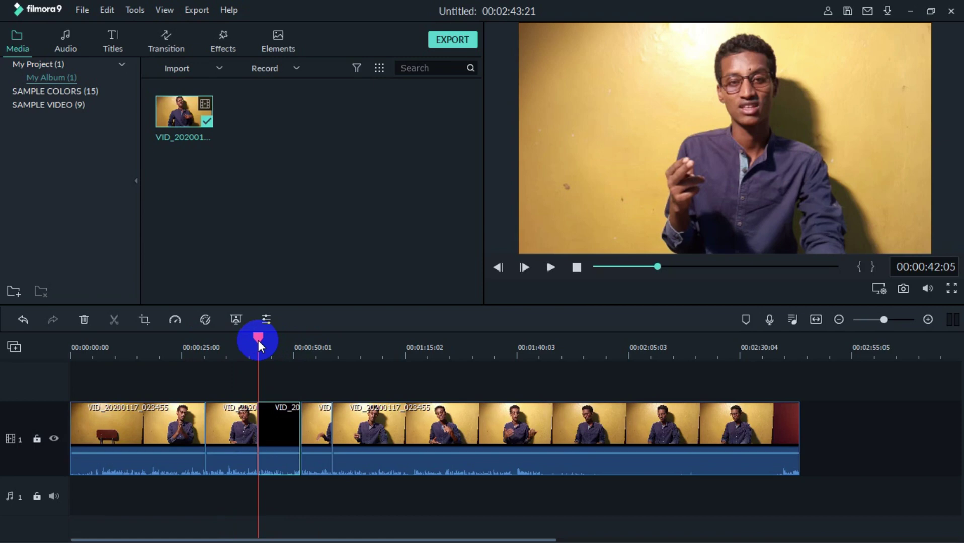
# - Open Pan & Zoom for the segment between 00:00:30:12 and 00:00:42:05 and move its end frame up over the man's head
pyautogui.moveTo(258, 340); pyautogui.dragTo(205, 340)
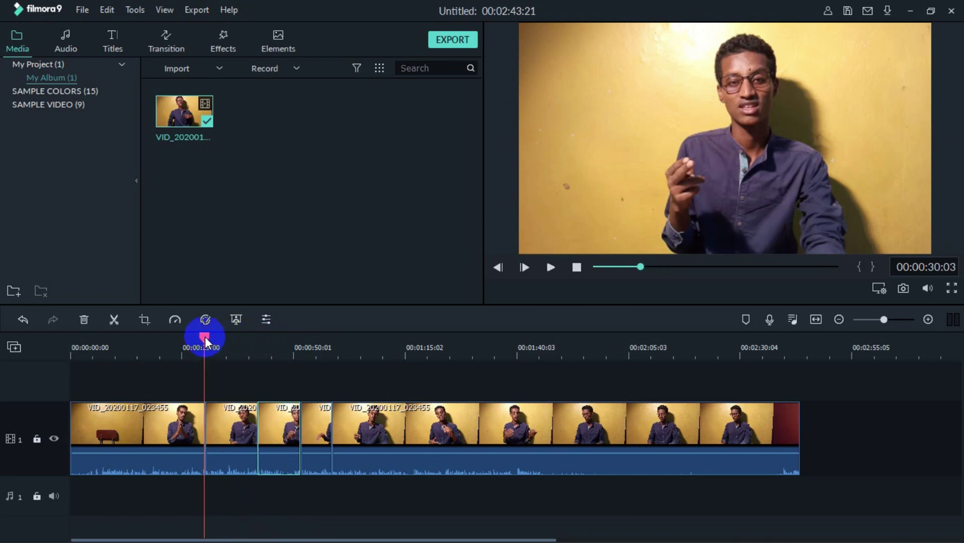
pyautogui.click(226, 452)
pyautogui.click(174, 322)
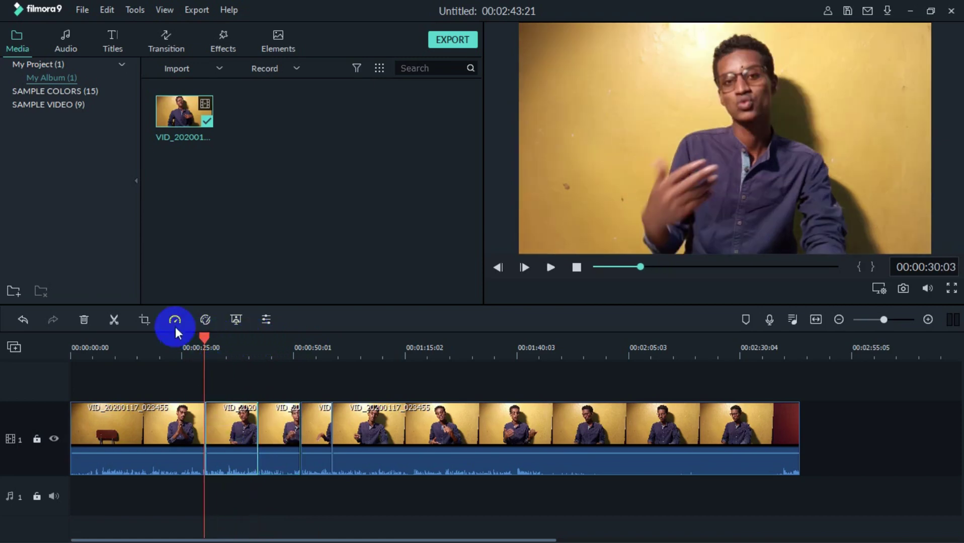
pyautogui.click(148, 318)
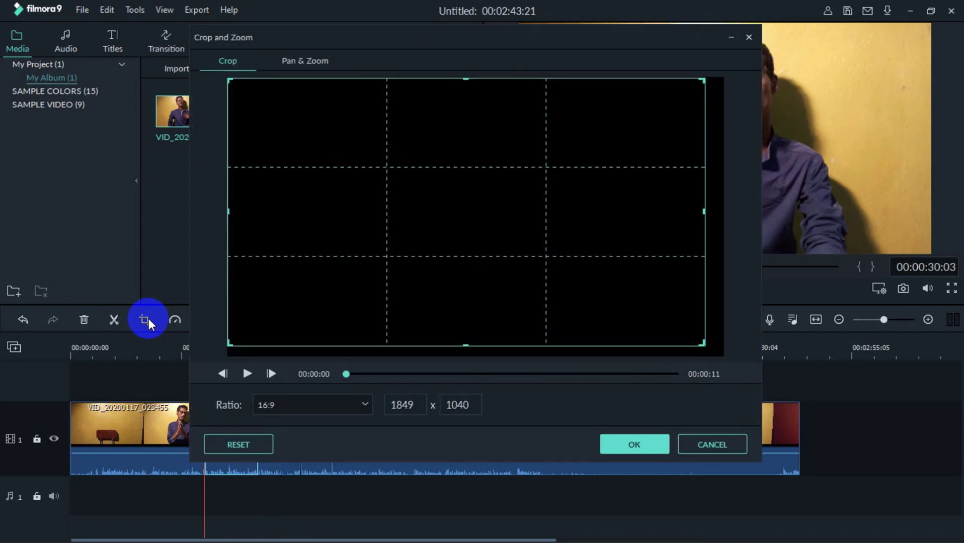
pyautogui.click(271, 57)
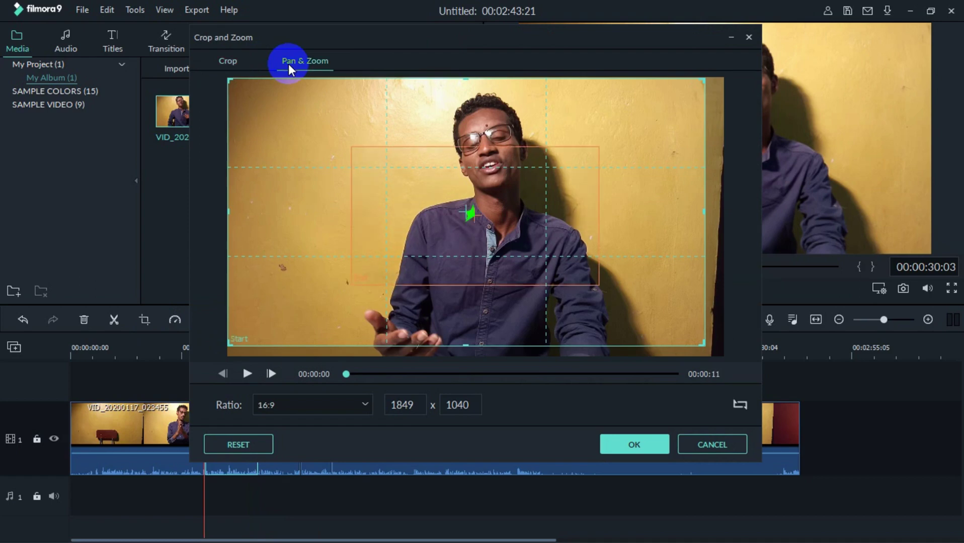
pyautogui.click(598, 172)
pyautogui.moveTo(548, 198); pyautogui.dragTo(561, 131)
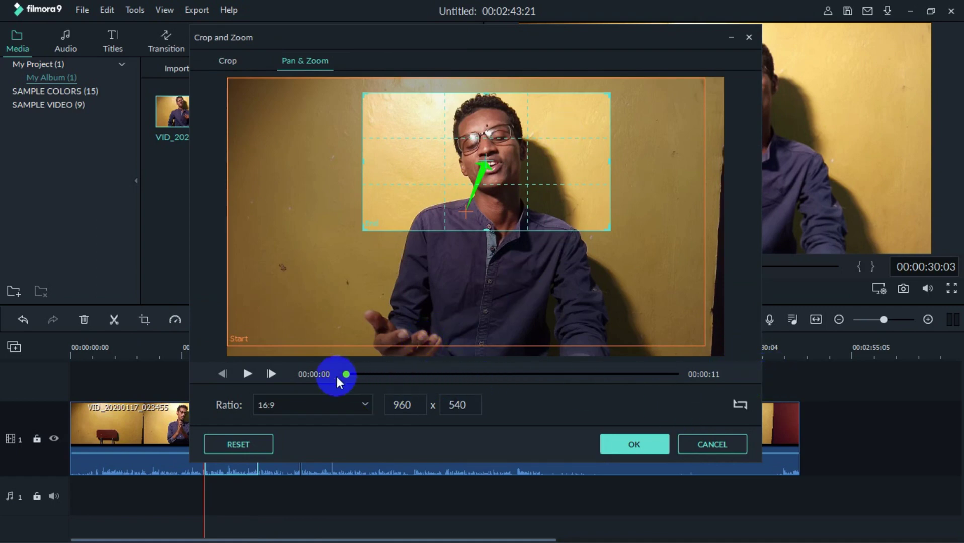
# - Enlarge the end frame to about 1096 x 616, reposition it around the man's head and shoulders, and apply the pan and zoom
pyautogui.moveTo(350, 376)
pyautogui.mouseDown()
pyautogui.moveTo(472, 379)
pyautogui.moveTo(570, 397)
pyautogui.moveTo(649, 394)
pyautogui.moveTo(680, 381)
pyautogui.moveTo(368, 374)
pyautogui.mouseUp()
pyautogui.moveTo(366, 221); pyautogui.dragTo(328, 261)
pyautogui.click(280, 230)
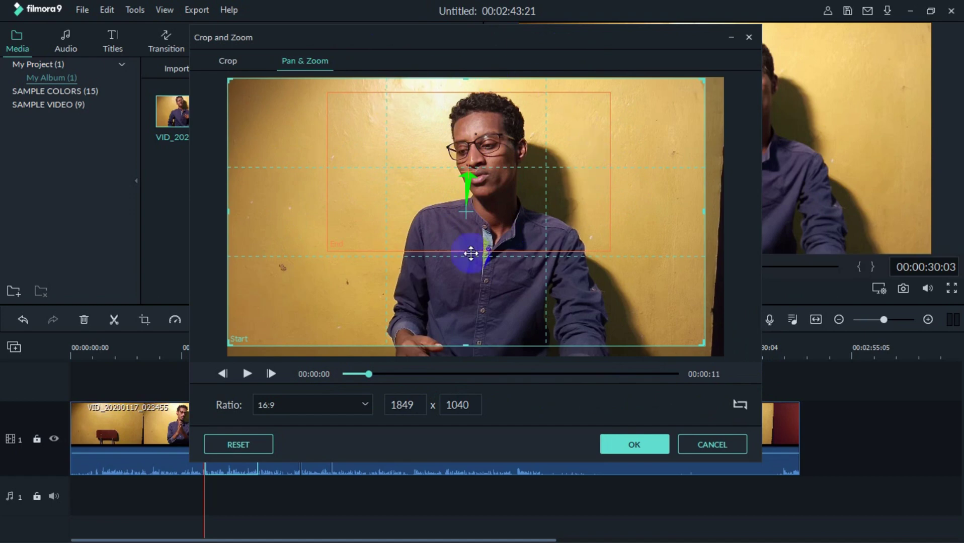
pyautogui.click(484, 208)
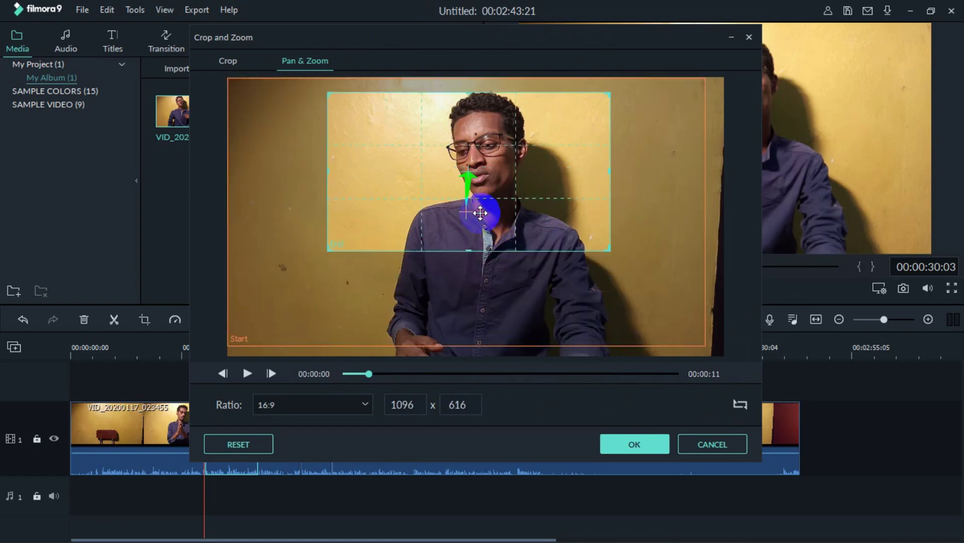
pyautogui.moveTo(488, 206); pyautogui.dragTo(545, 182)
pyautogui.click(636, 444)
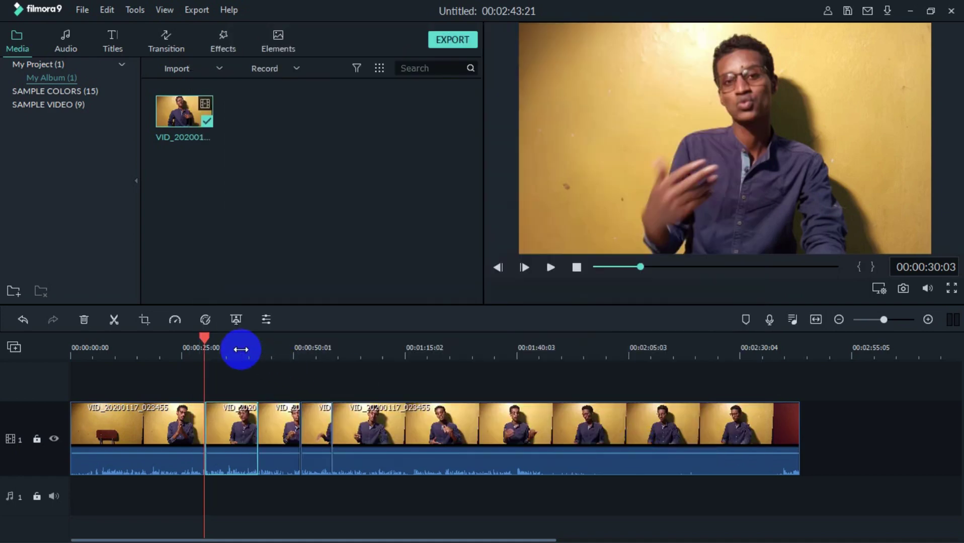
# - Play the zoomed segment from 00:00:30:03 past its end, pausing along the way to examine the gradual zoom-in
pyautogui.press('space')
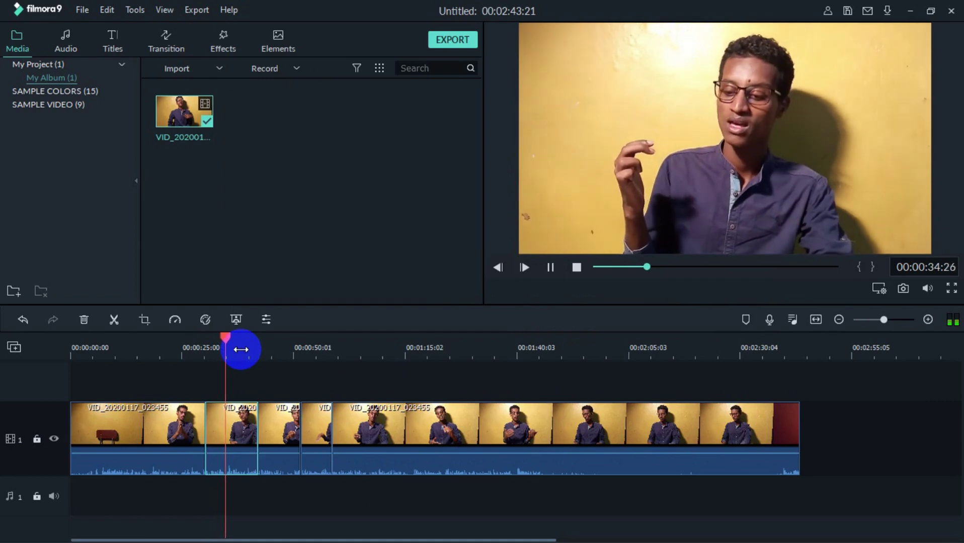
pyautogui.press('space')
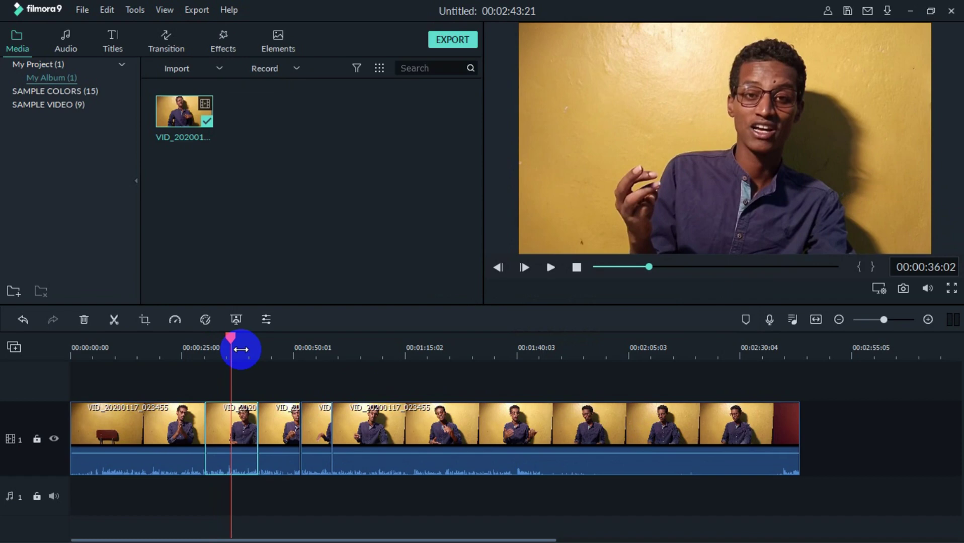
pyautogui.press('space')
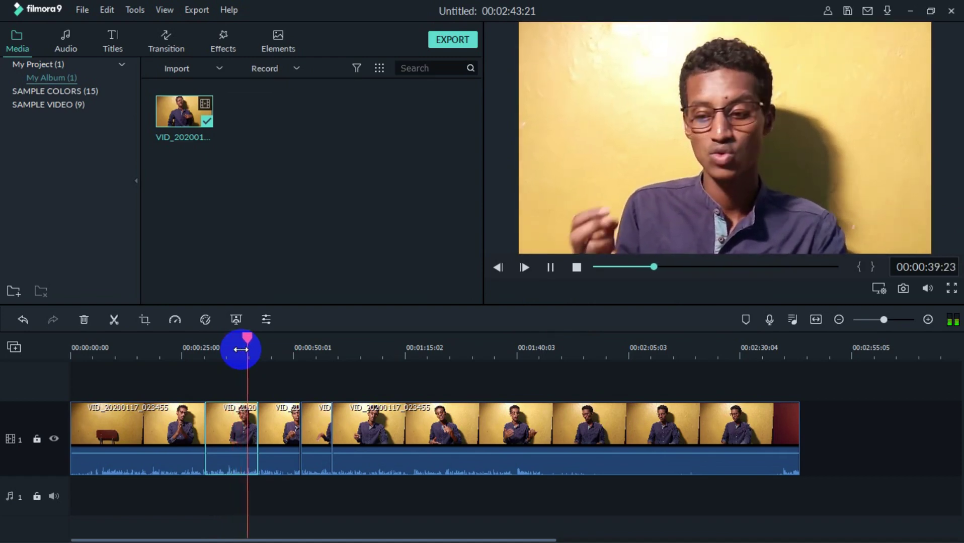
pyautogui.press('space')
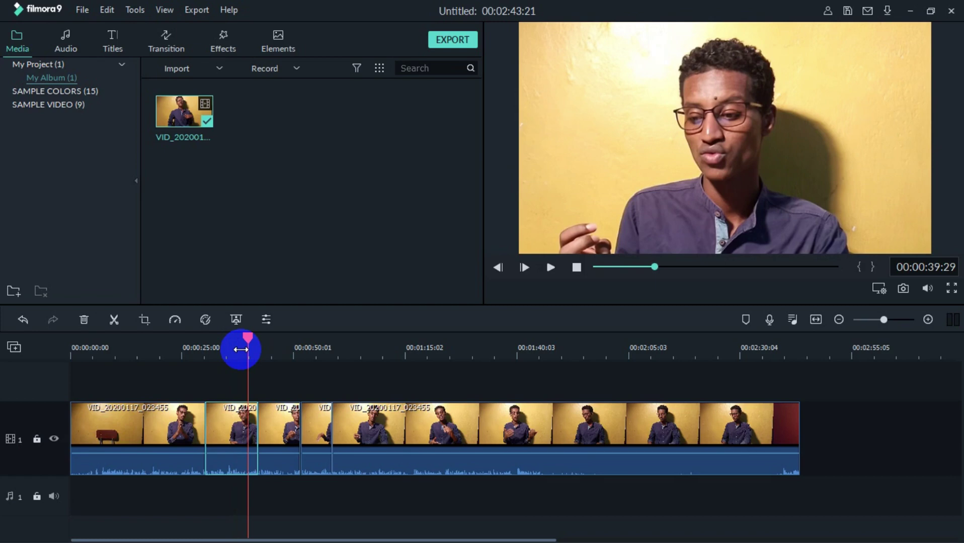
pyautogui.press('space')
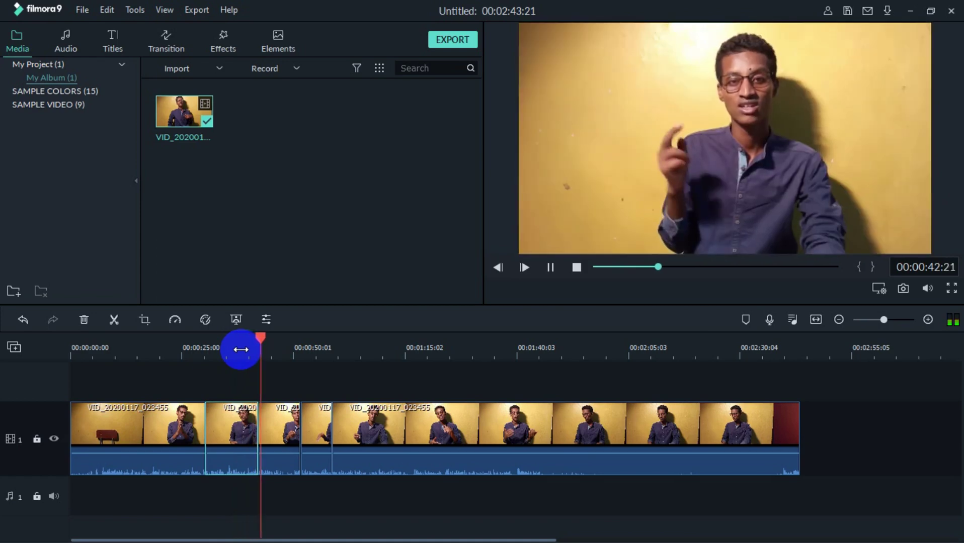
pyautogui.press('space')
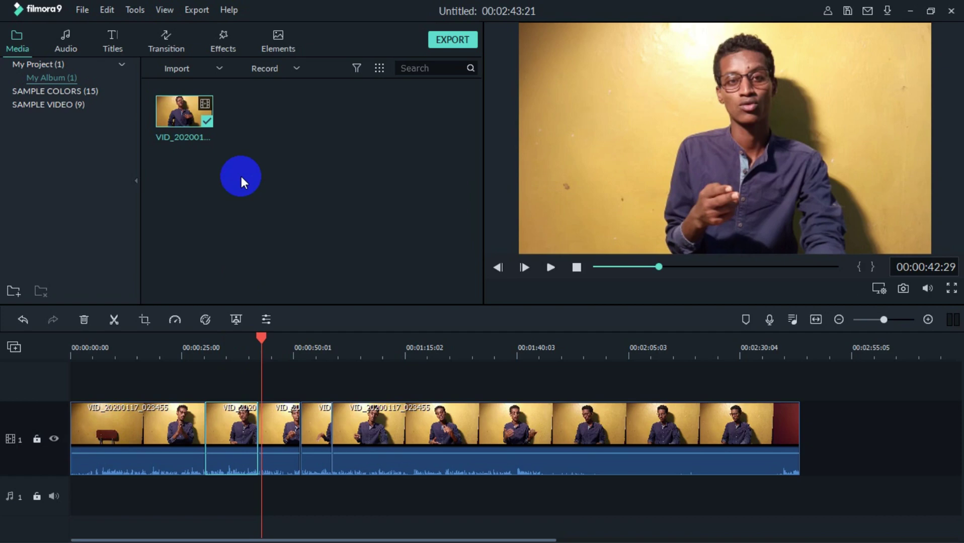
# - Import the "corona virus" video from the corona folder and add it to the video track after the last segment
pyautogui.click(217, 70)
pyautogui.click(223, 86)
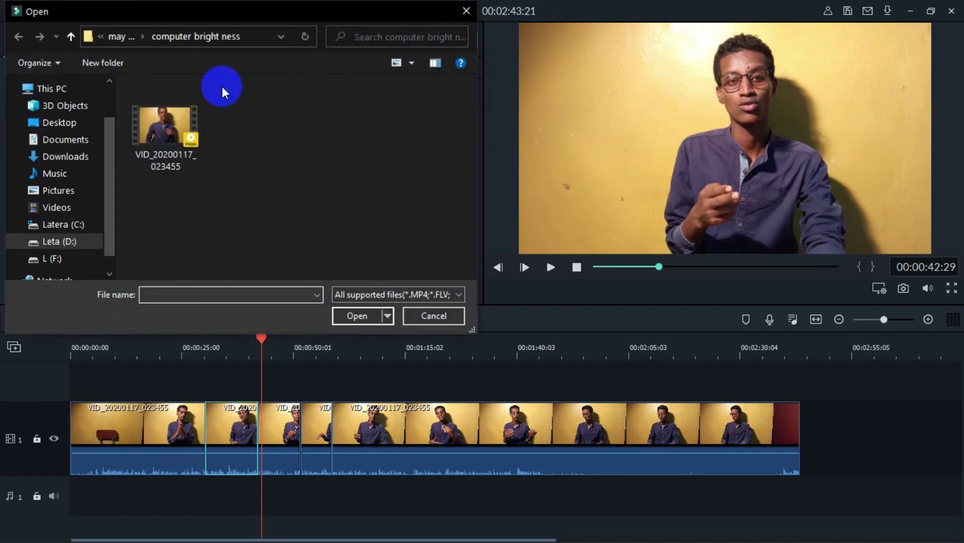
pyautogui.click(124, 36)
pyautogui.click(324, 153)
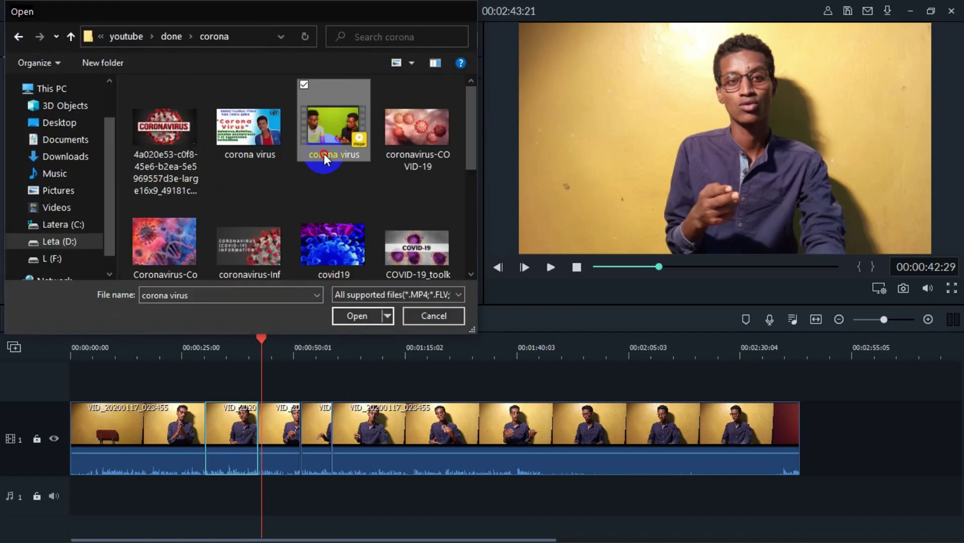
pyautogui.doubleClick(324, 153)
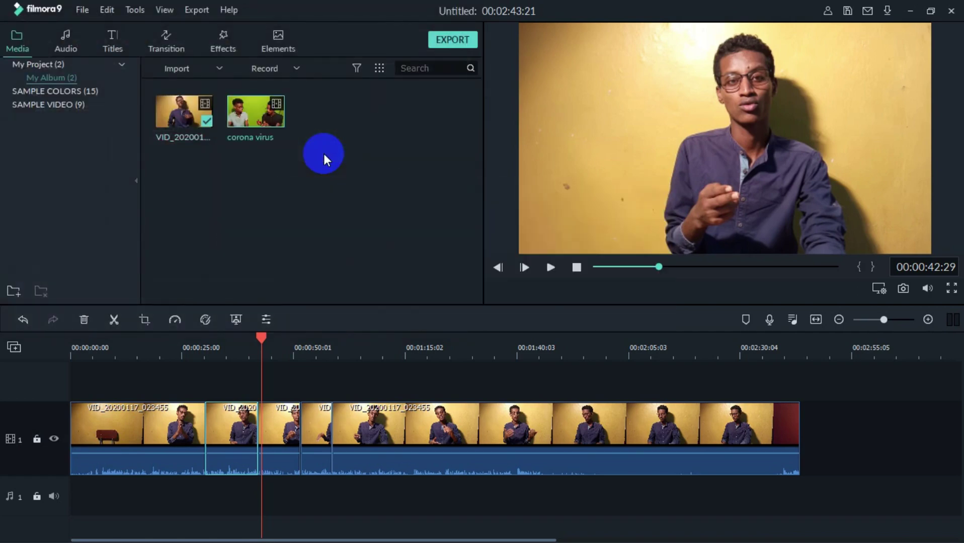
pyautogui.moveTo(284, 123); pyautogui.dragTo(802, 420)
pyautogui.moveTo(141, 539); pyautogui.dragTo(314, 536)
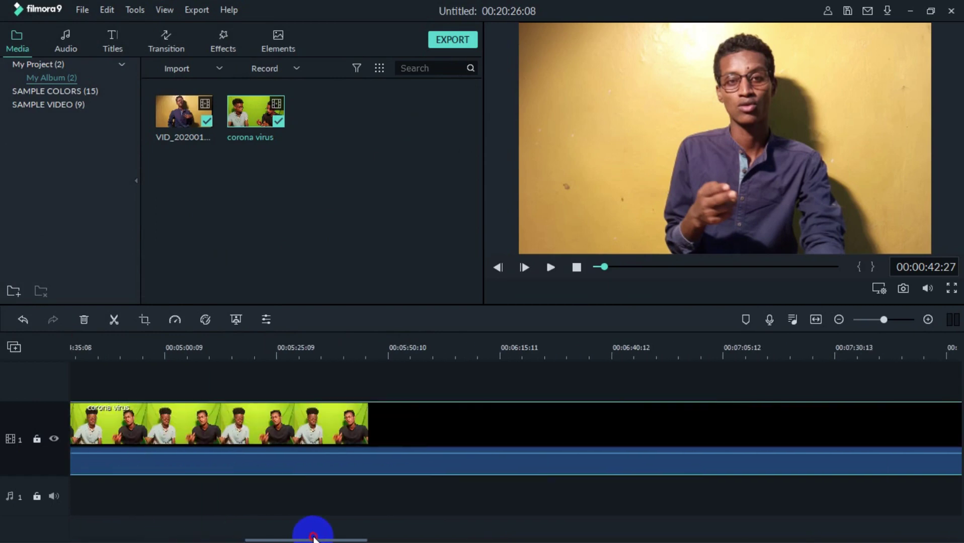
# - Split the corona virus clip on the video track at 00:05:22:19
pyautogui.click(283, 362)
pyautogui.click(265, 353)
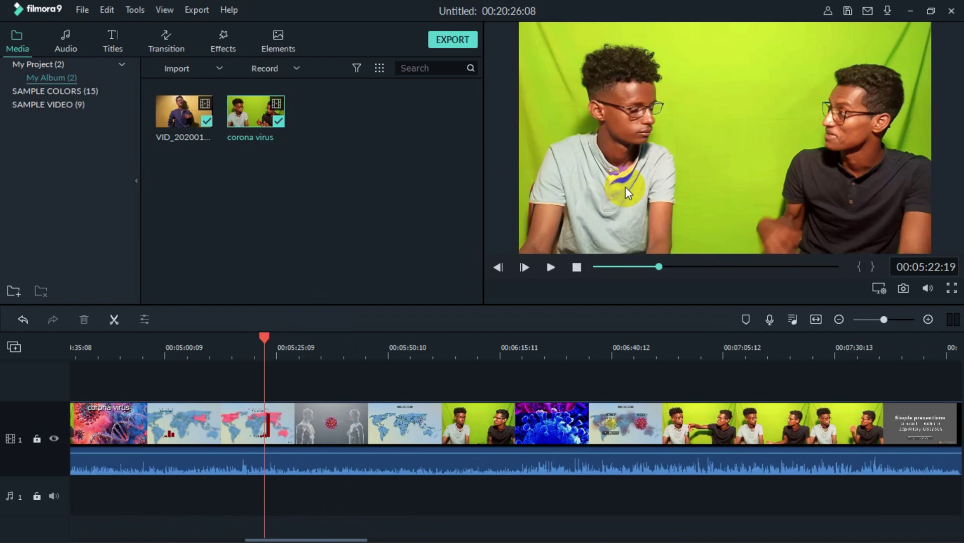
pyautogui.hotkey('ctrl', 'v')
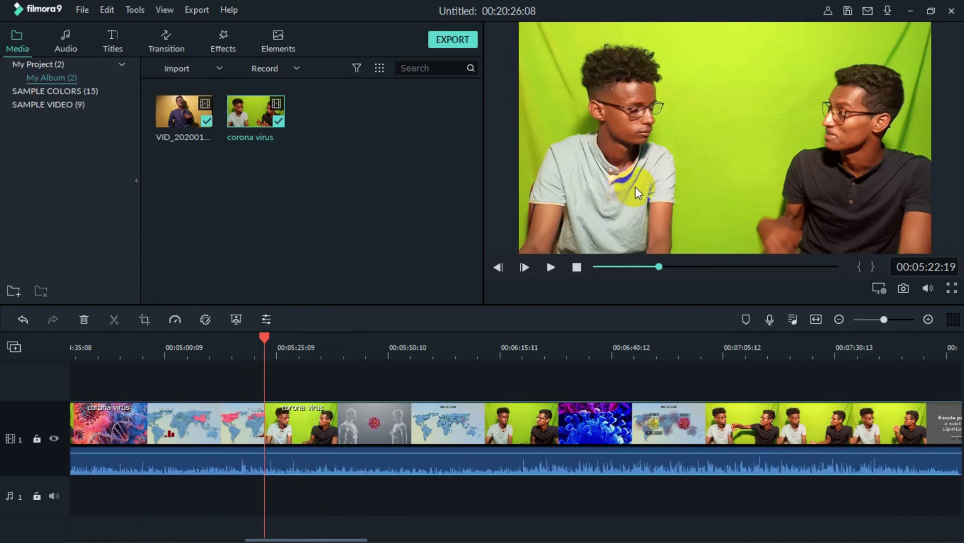
# - Play on from the cut, then split the corona virus clip at 00:05:50:12 and again at 00:05:54:06
pyautogui.press('space')
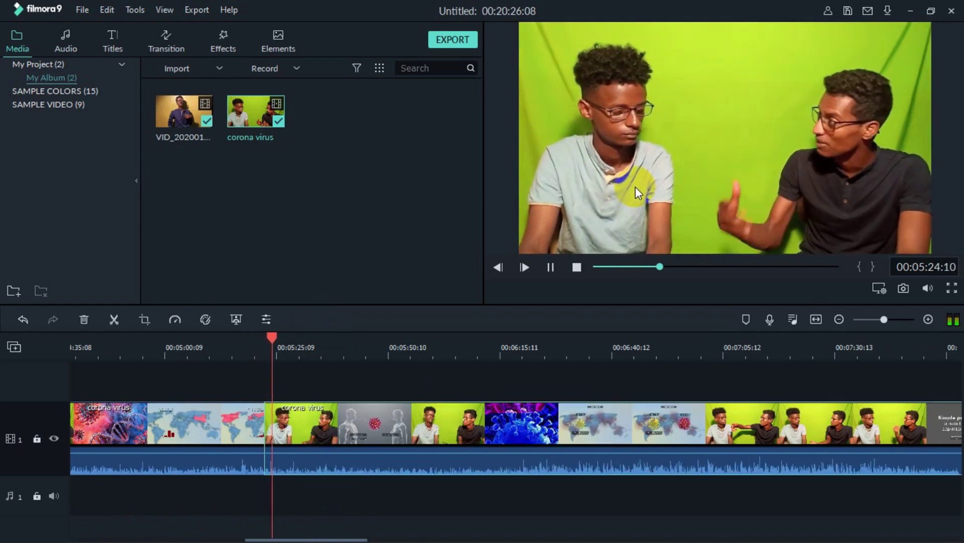
pyautogui.click(401, 348)
pyautogui.hotkey('ctrl', 'v')
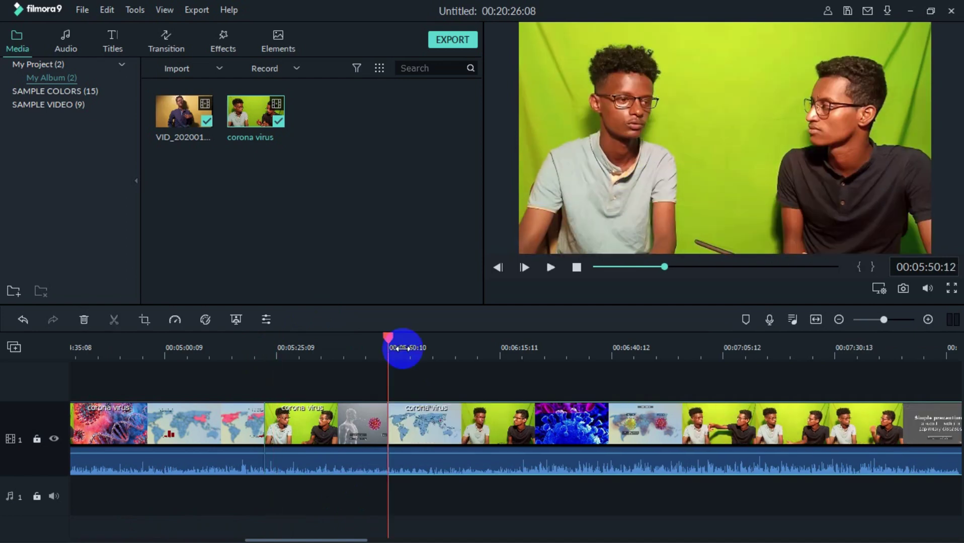
pyautogui.click(405, 348)
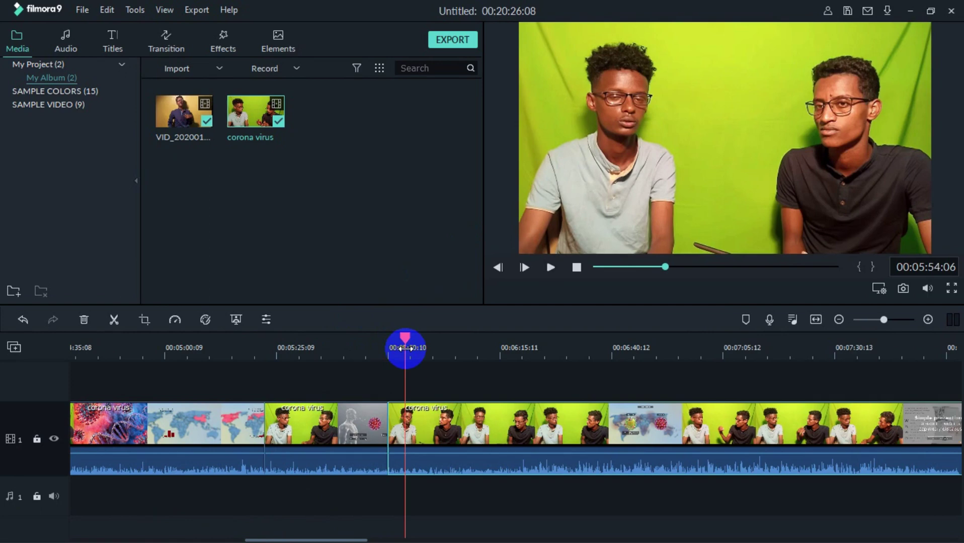
pyautogui.hotkey('ctrl', 'v')
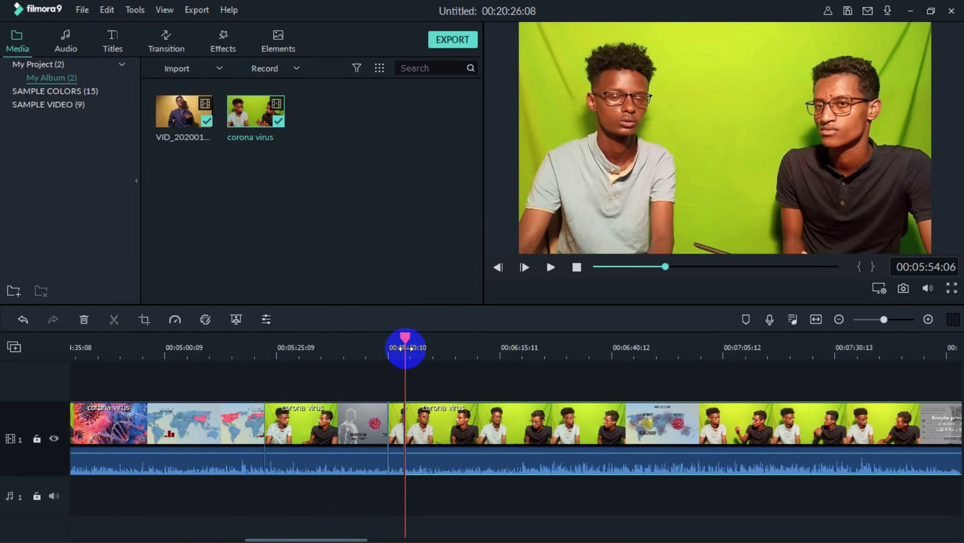
# - Play the last piece as far as 00:05:57:16 and split the clip there
pyautogui.press('space')
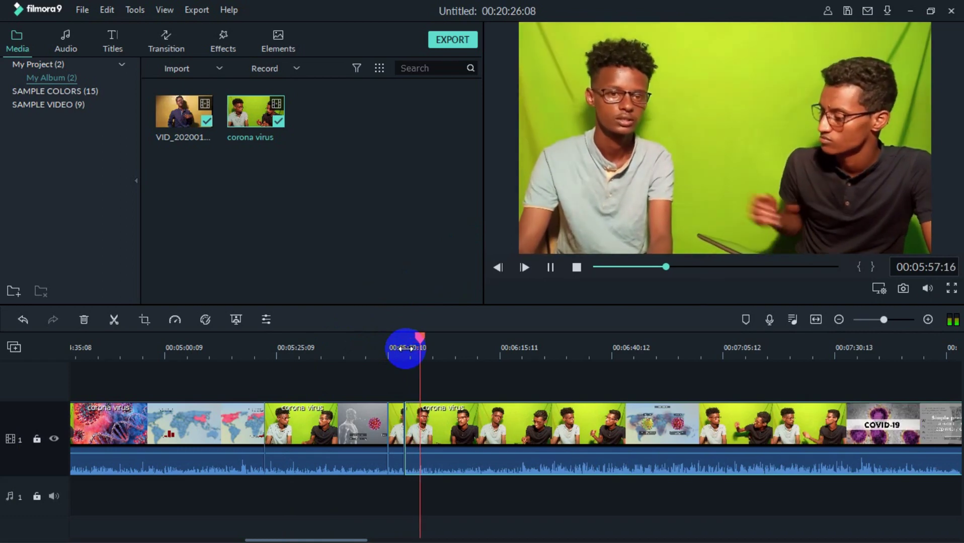
pyautogui.press('space')
pyautogui.click(405, 348)
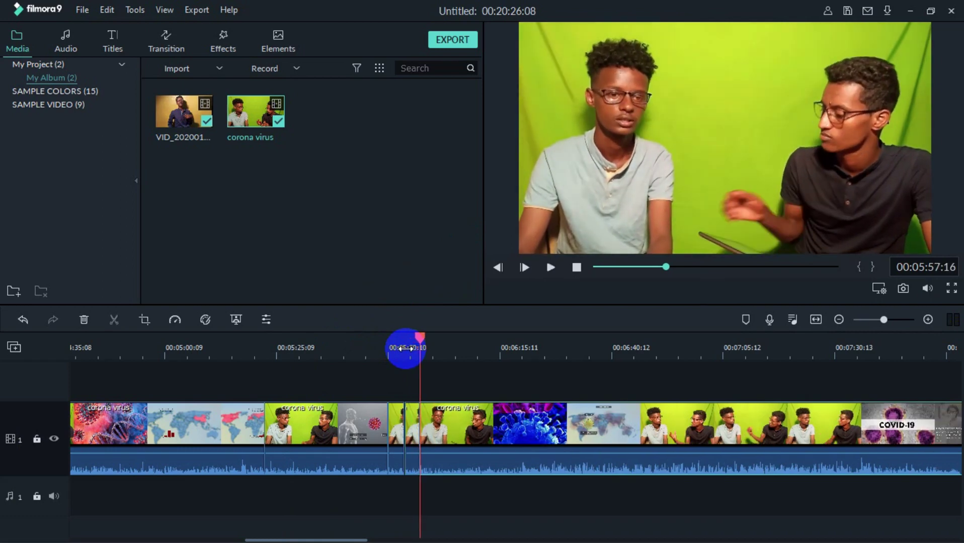
# - Crop the segment between 00:05:50:12 and 00:05:54:06 to about 775 x 436 around the head of the man in the light shirt
pyautogui.click(420, 335)
pyautogui.moveTo(420, 335); pyautogui.dragTo(396, 345)
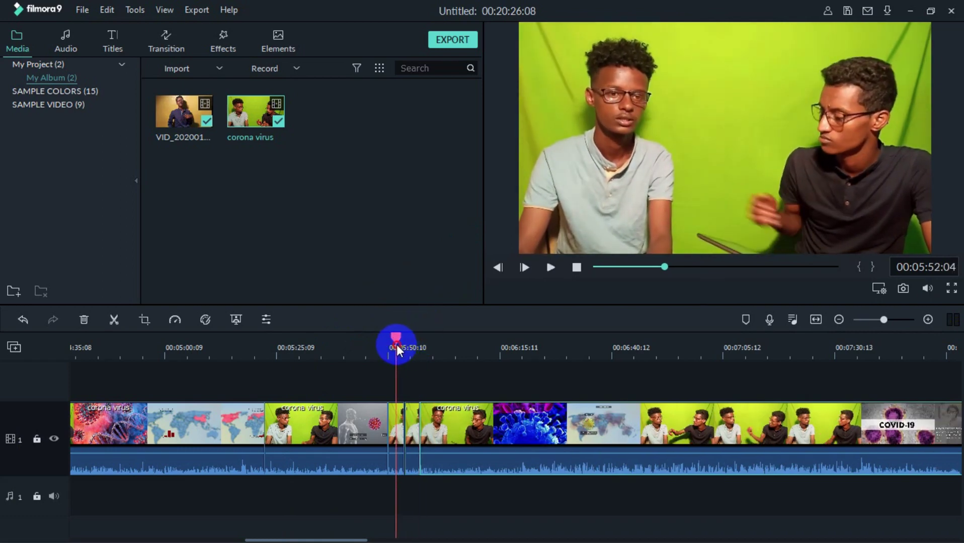
pyautogui.click(394, 435)
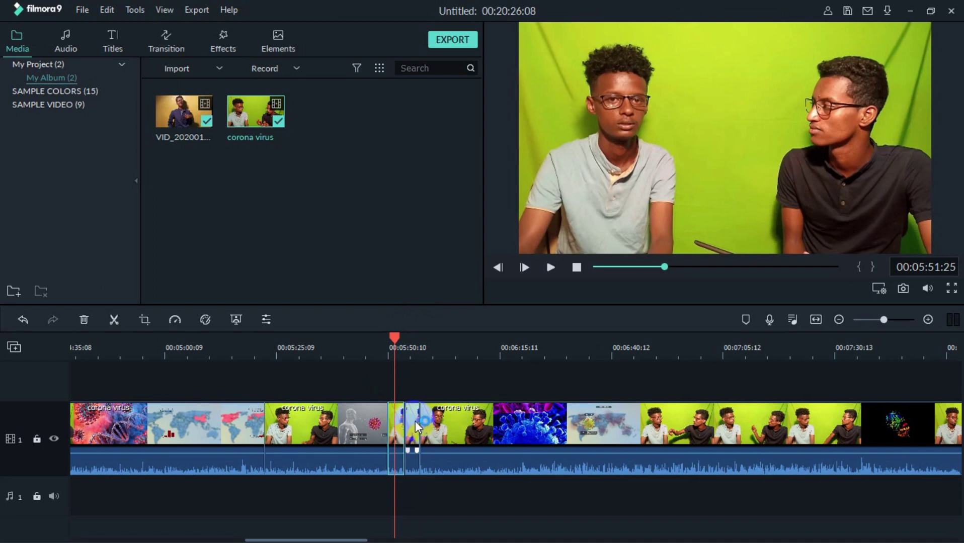
pyautogui.click(144, 318)
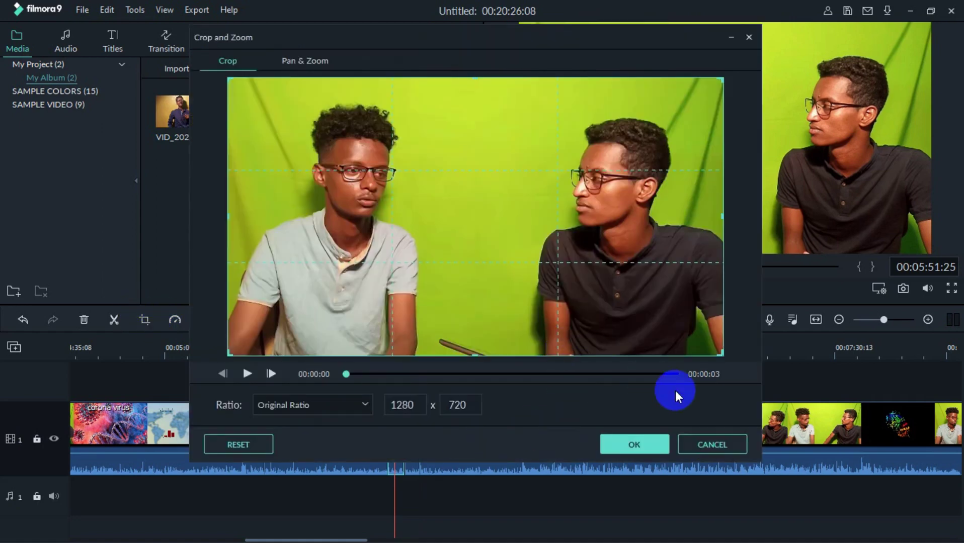
pyautogui.moveTo(723, 352); pyautogui.dragTo(525, 279)
pyautogui.moveTo(422, 155); pyautogui.dragTo(398, 160)
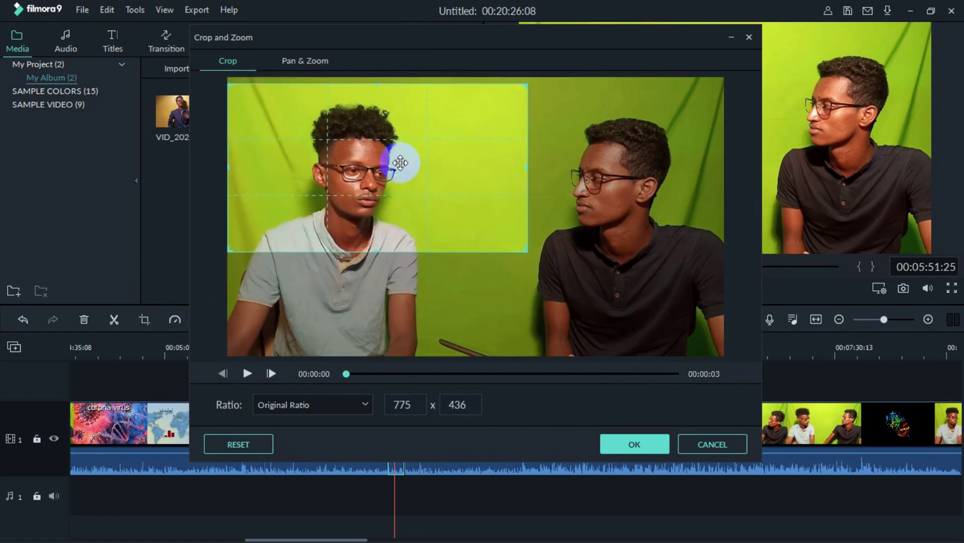
pyautogui.click(628, 439)
pyautogui.click(341, 320)
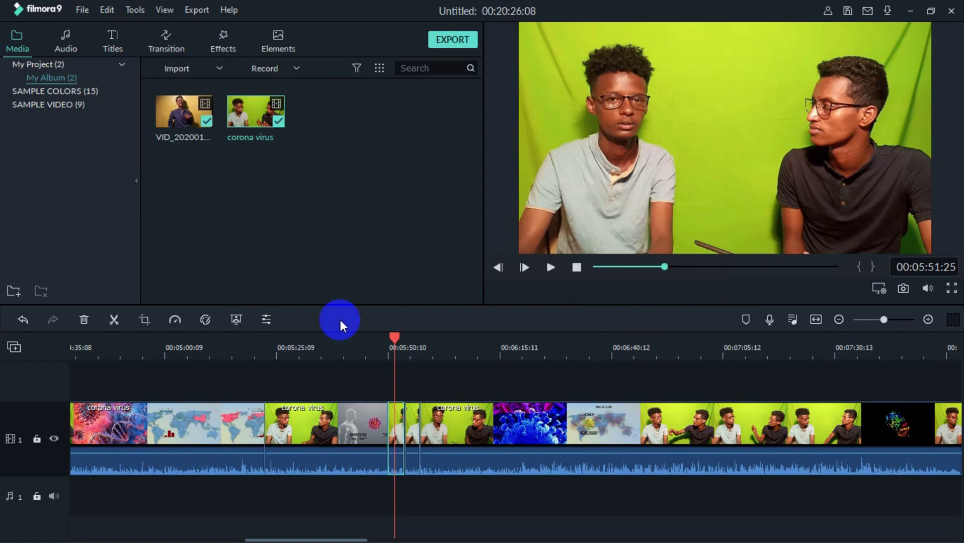
# - Crop the segment between 00:05:54:06 and 00:05:57:16 around the head and shoulders of the man in the dark shirt, keeping the original ratio
pyautogui.click(414, 410)
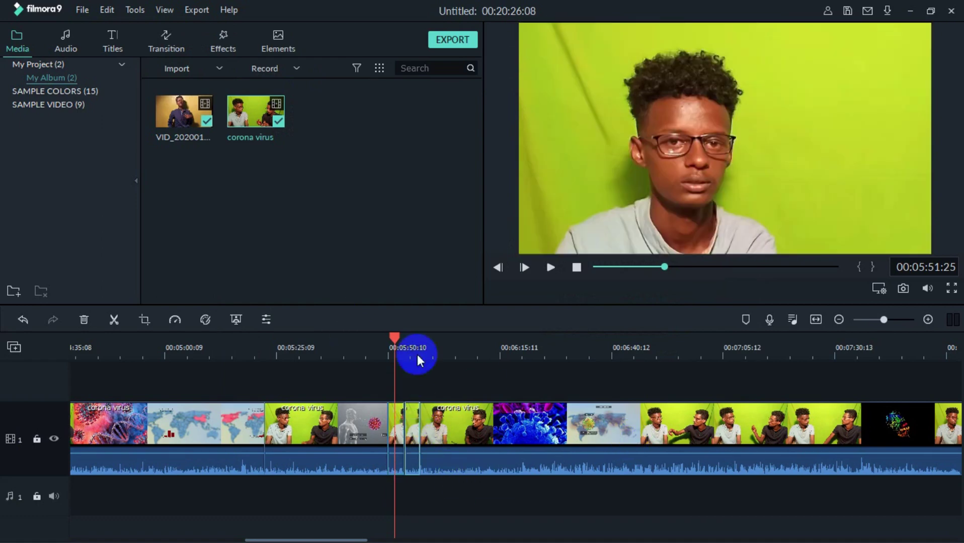
pyautogui.moveTo(405, 346); pyautogui.dragTo(412, 346)
pyautogui.click(181, 306)
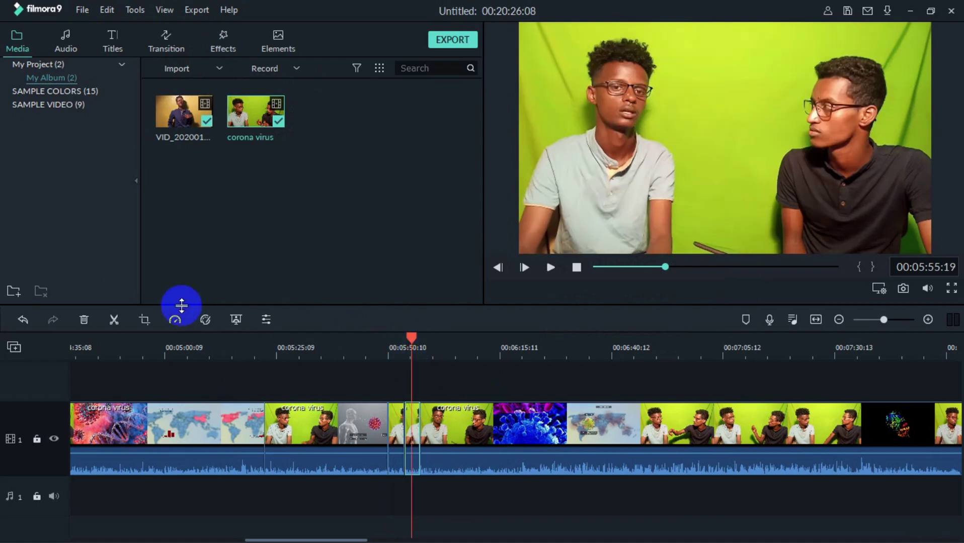
pyautogui.click(140, 319)
pyautogui.moveTo(241, 350); pyautogui.dragTo(463, 274)
pyautogui.moveTo(576, 145); pyautogui.dragTo(601, 159)
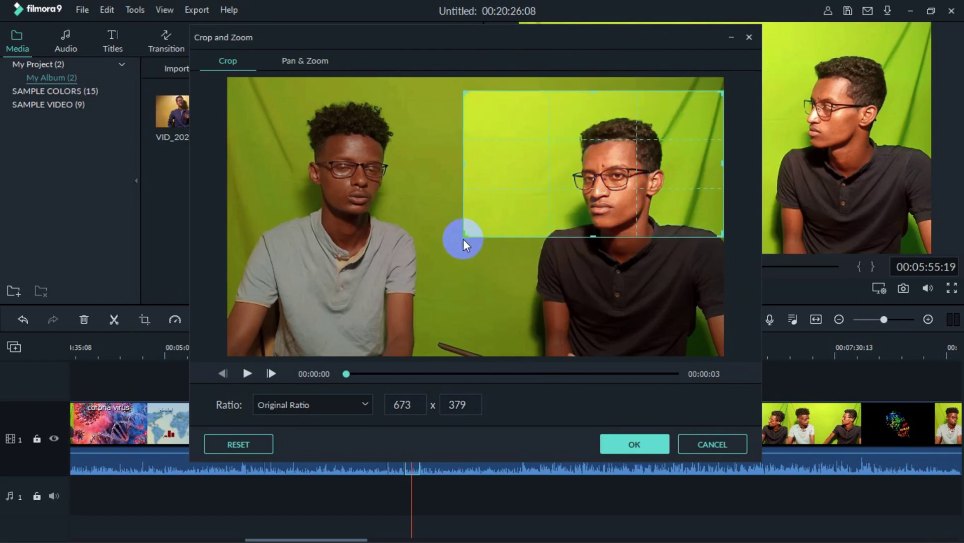
pyautogui.moveTo(463, 235); pyautogui.dragTo(442, 282)
pyautogui.click(630, 442)
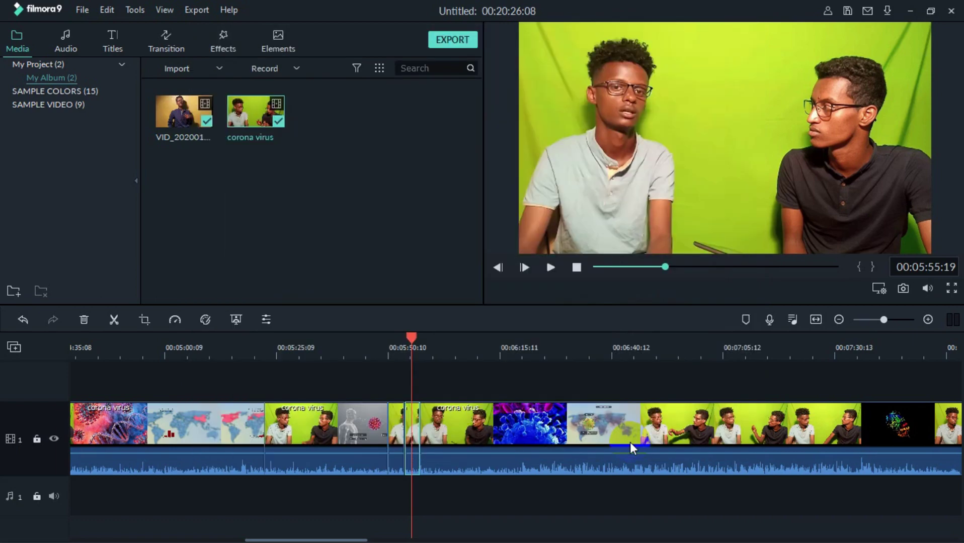
# - Play from just before the first cropped segment to 00:05:55:26 to check the switch between the two close-ups
pyautogui.click(383, 347)
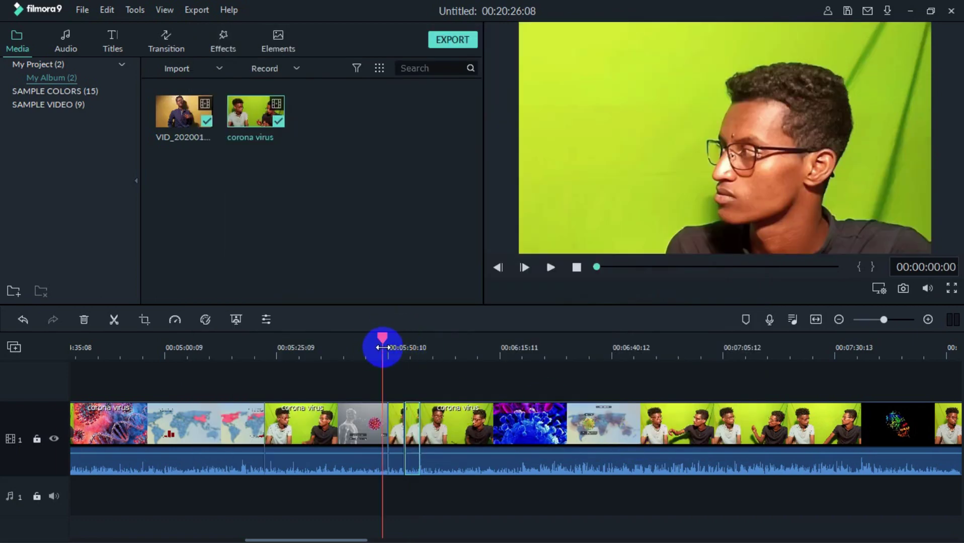
pyautogui.press('space')
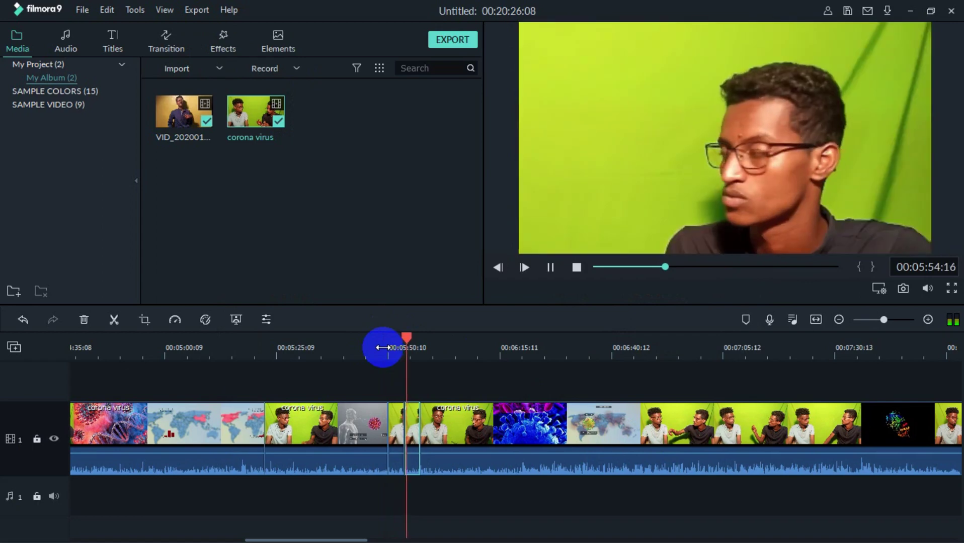
pyautogui.press('space')
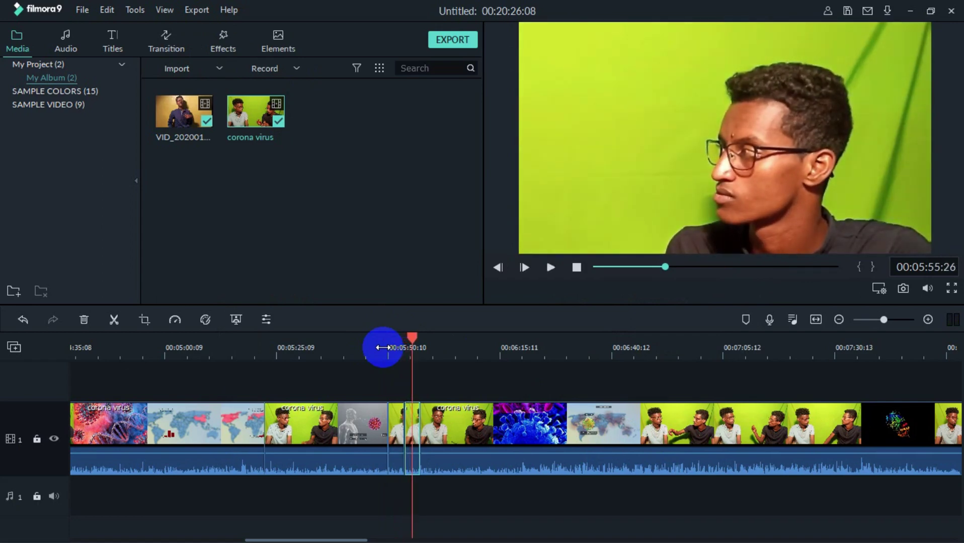